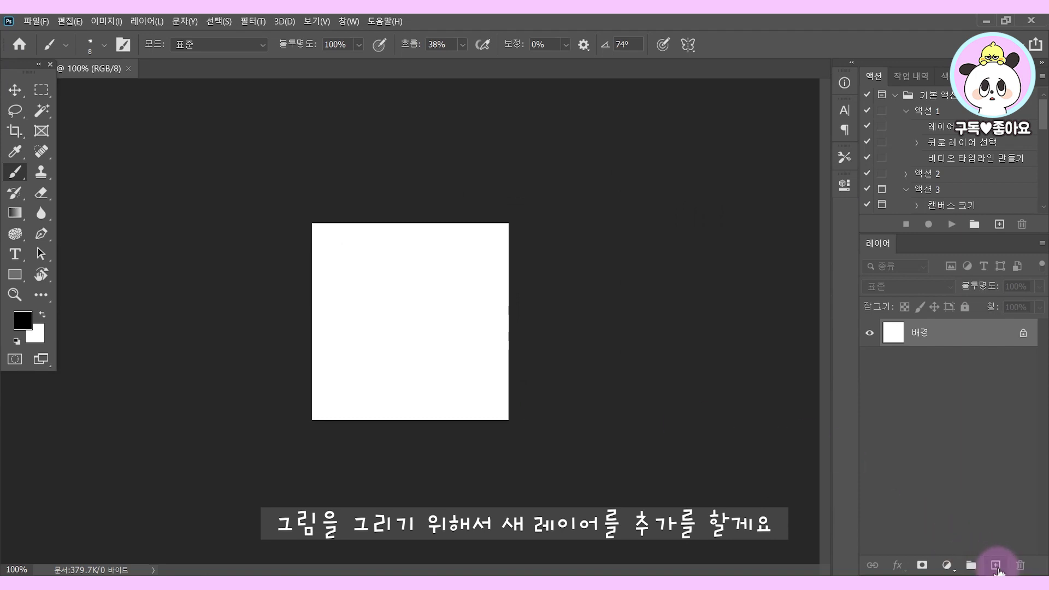
Add a new layer and paint a thick black horizontal Brush line across the upper part of the canvas.
click(996, 565)
key(ctrl+plus)
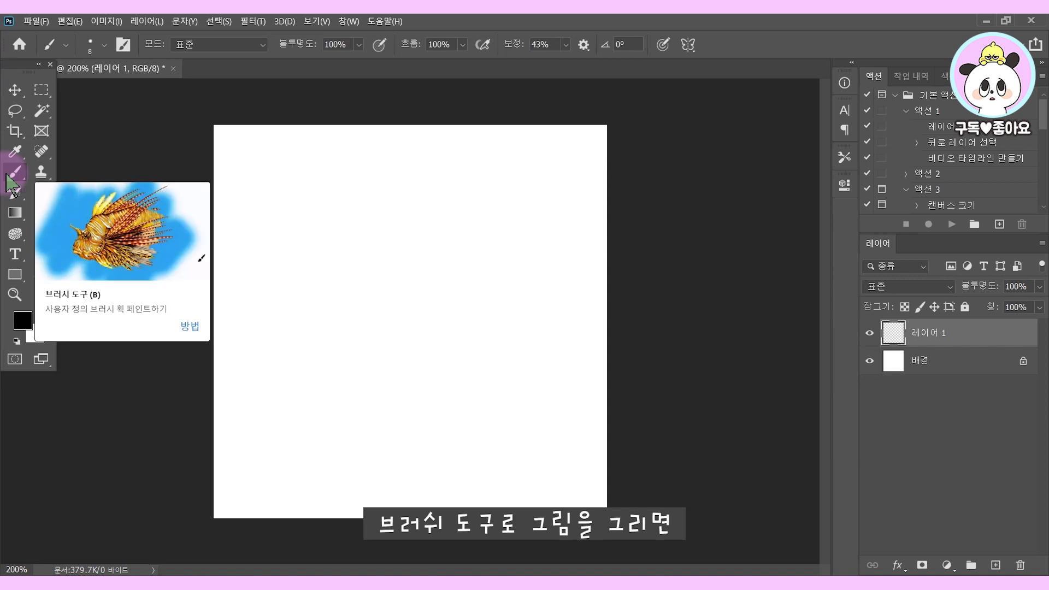
drag(295, 249, 543, 249)
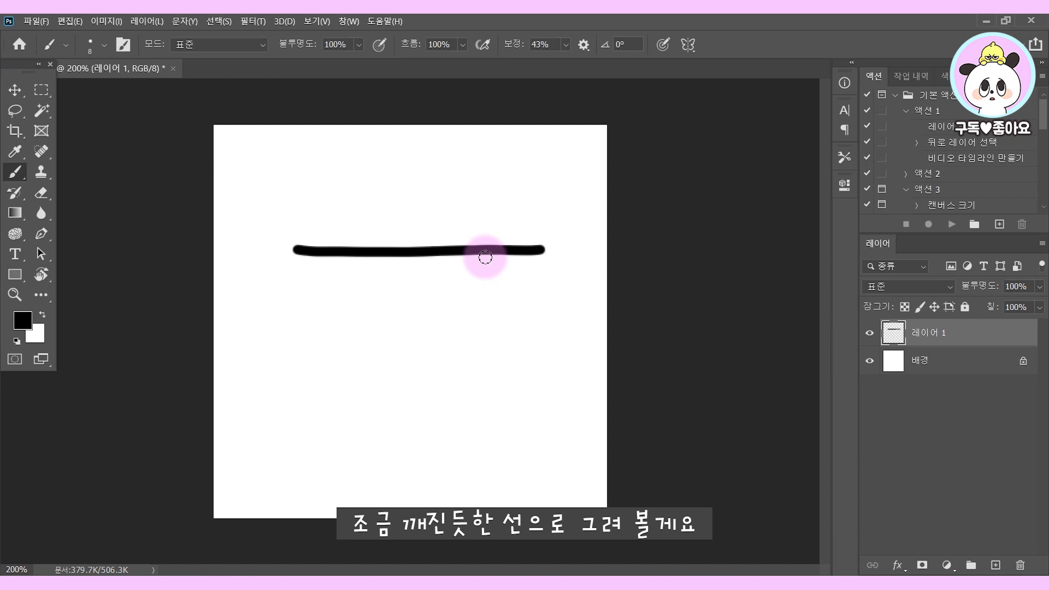
Add another new layer and draw a thin black horizontal line with the Pencil tool below the brush line.
click(14, 175)
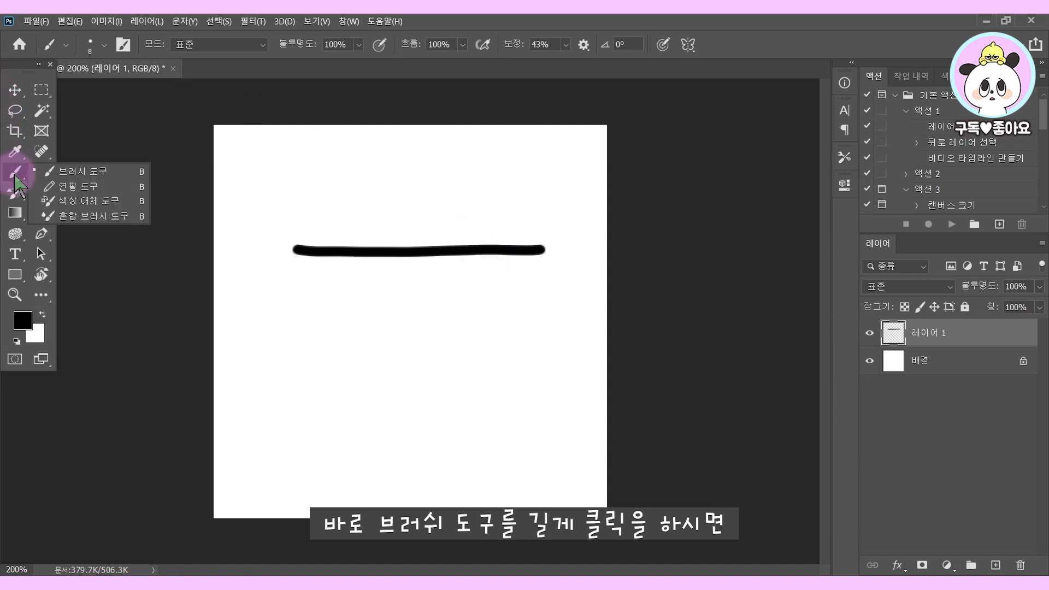
click(98, 187)
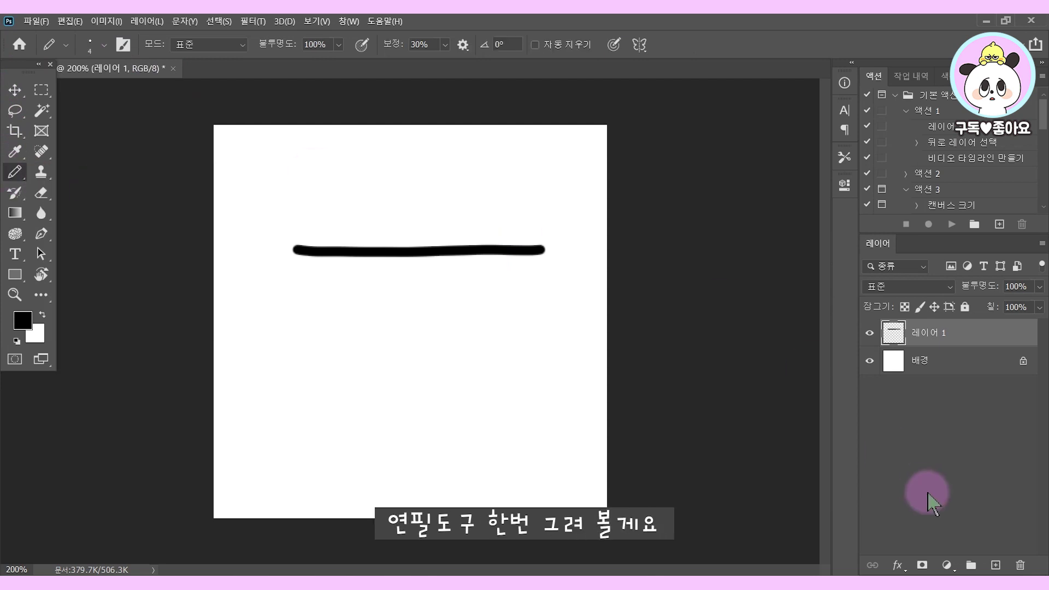
click(995, 568)
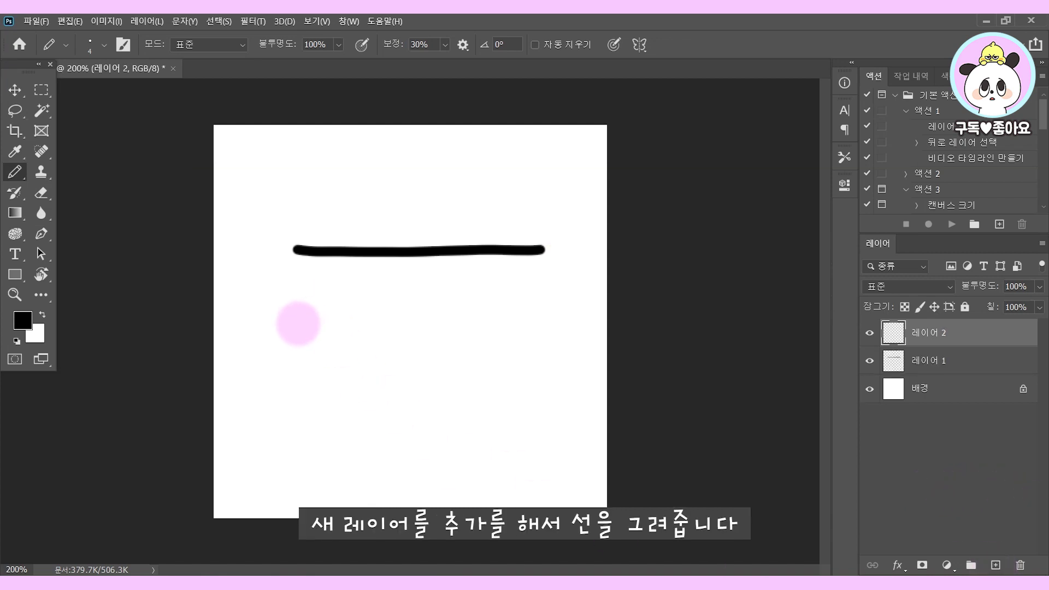
drag(301, 329, 545, 335)
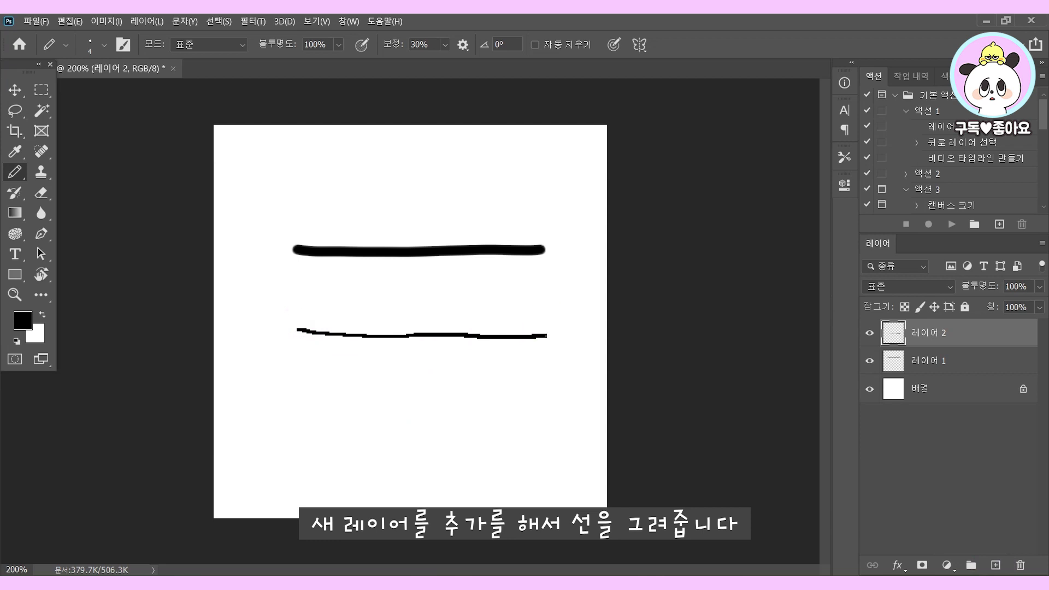
Examine the edges of the brush line and the pencil line closely to compare how each is rendered.
key(ctrl+plus)
key(ctrl+plus)
key(ctrl+plus)
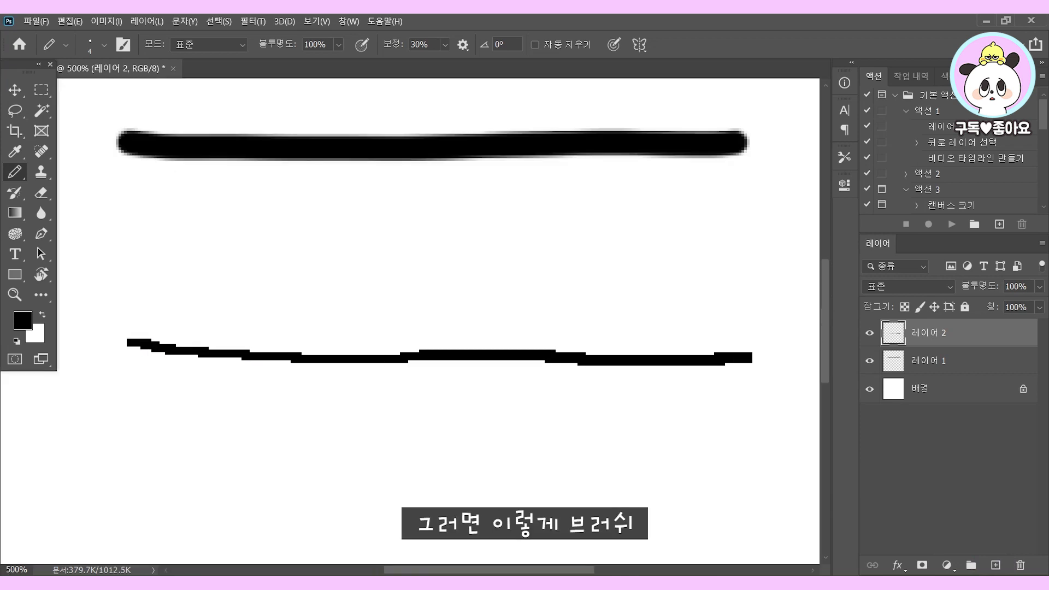
drag(436, 235, 445, 272)
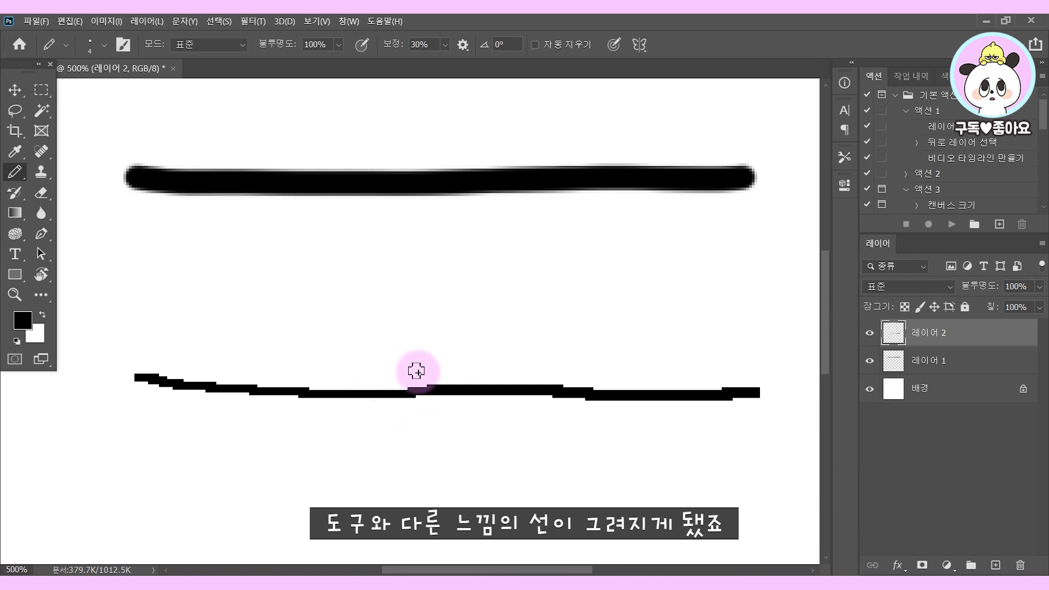
key(ctrl+plus)
key(ctrl+plus)
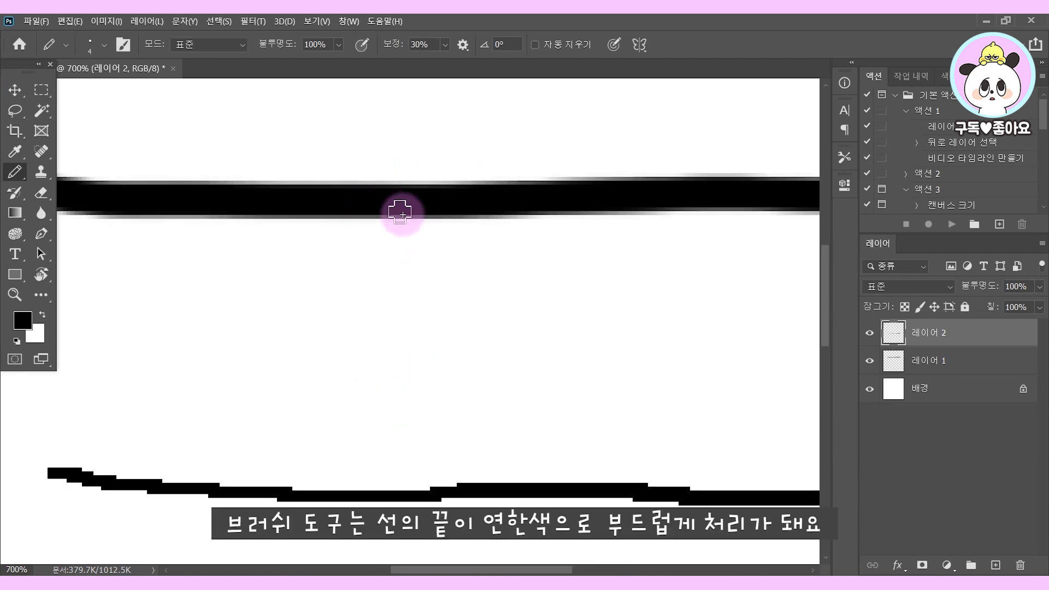
drag(181, 205, 249, 201)
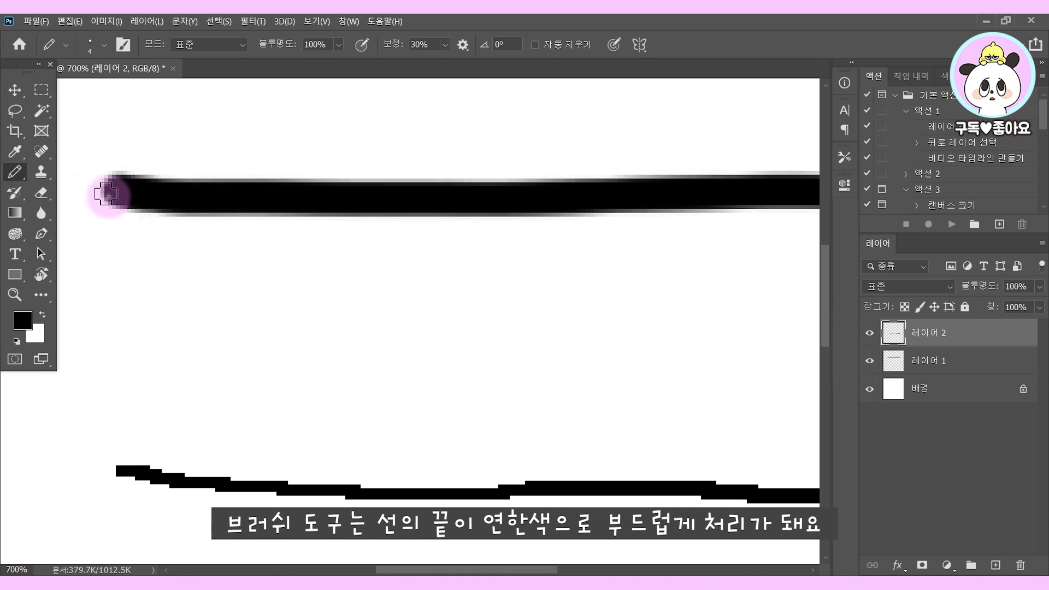
drag(525, 436, 450, 204)
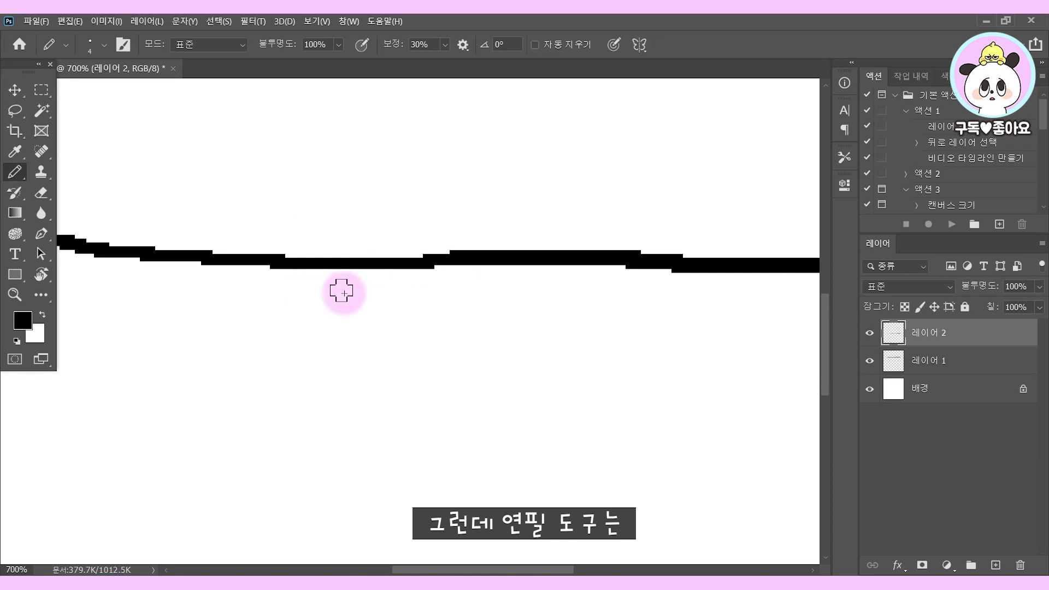
mouse_move(233, 322)
mouse_down()
mouse_move(690, 319)
mouse_move(395, 417)
mouse_move(344, 456)
mouse_move(674, 418)
mouse_move(367, 356)
mouse_move(640, 337)
mouse_move(335, 451)
mouse_move(199, 404)
mouse_up()
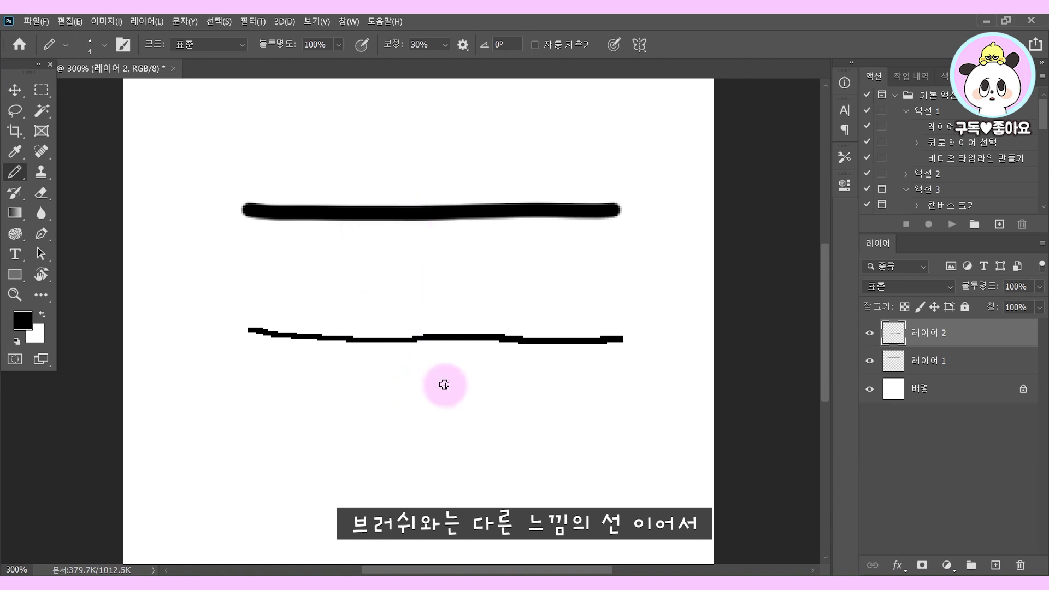
Scribble a zigzag pencil stroke beneath the thin line and undo it.
mouse_move(326, 377)
mouse_down()
mouse_move(431, 381)
mouse_move(605, 360)
mouse_move(308, 415)
mouse_move(519, 436)
mouse_move(325, 480)
mouse_move(543, 461)
mouse_up()
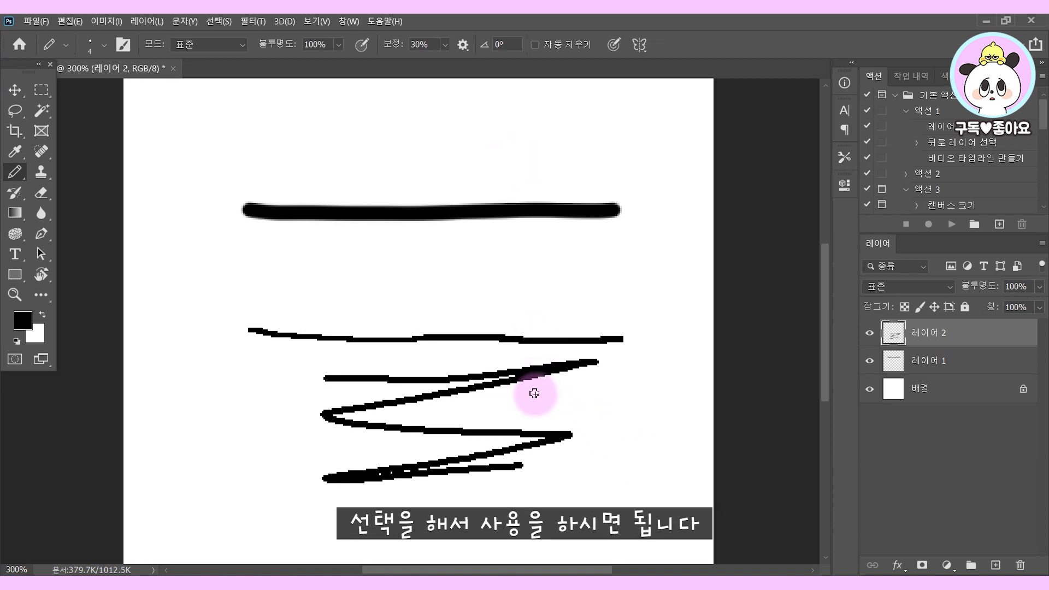
key(ctrl+z)
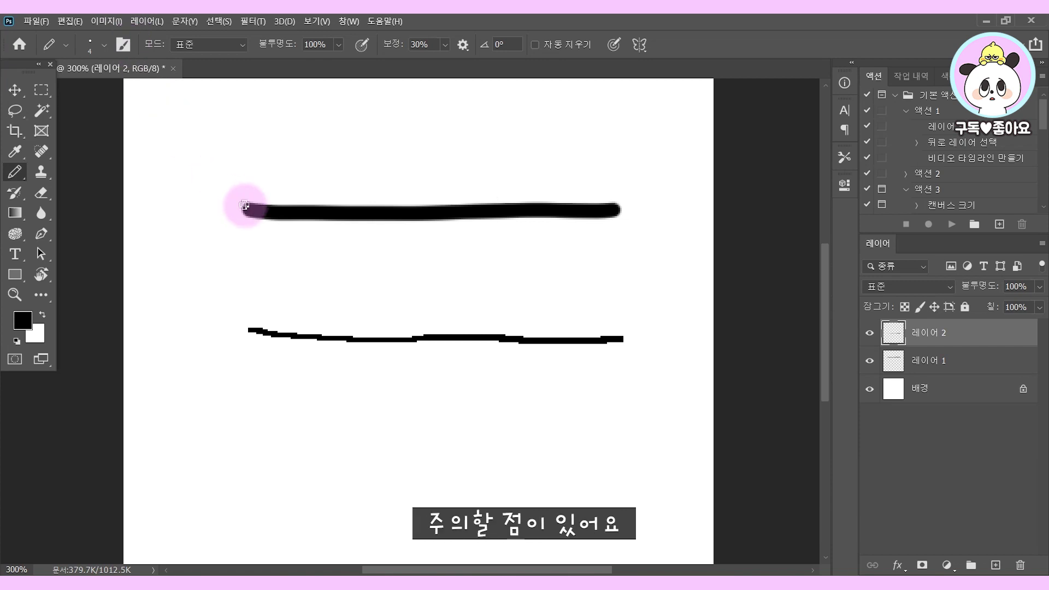
Rotate the thick brush line clockwise so it slopes down to the right, and deselect its layer.
click(15, 89)
click(614, 211)
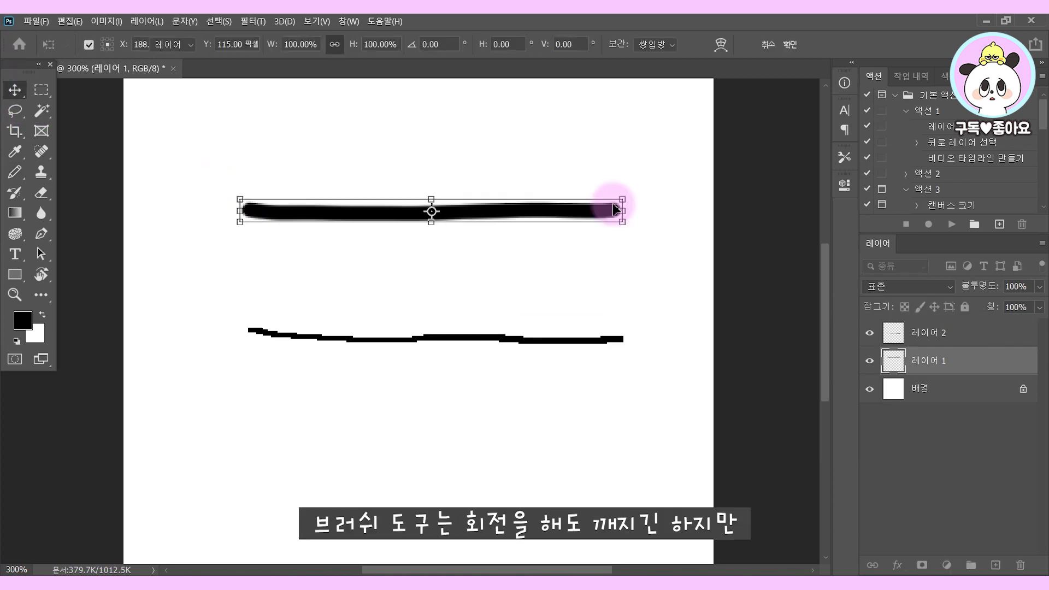
drag(643, 234, 636, 254)
key(Return)
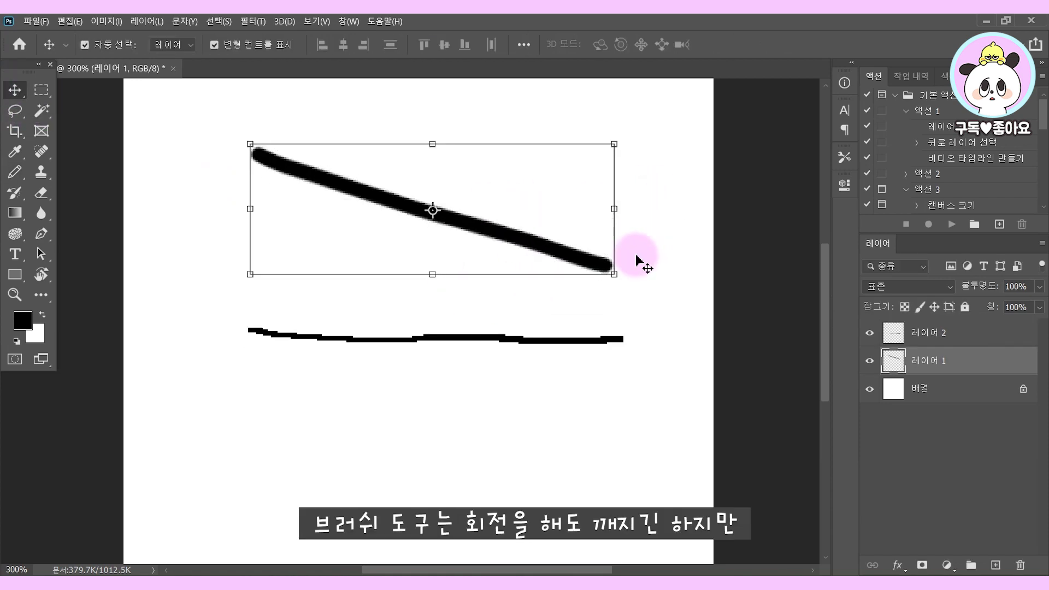
click(452, 263)
Rotate the thin pencil line about 16 degrees clockwise and inspect its edges up close.
click(537, 343)
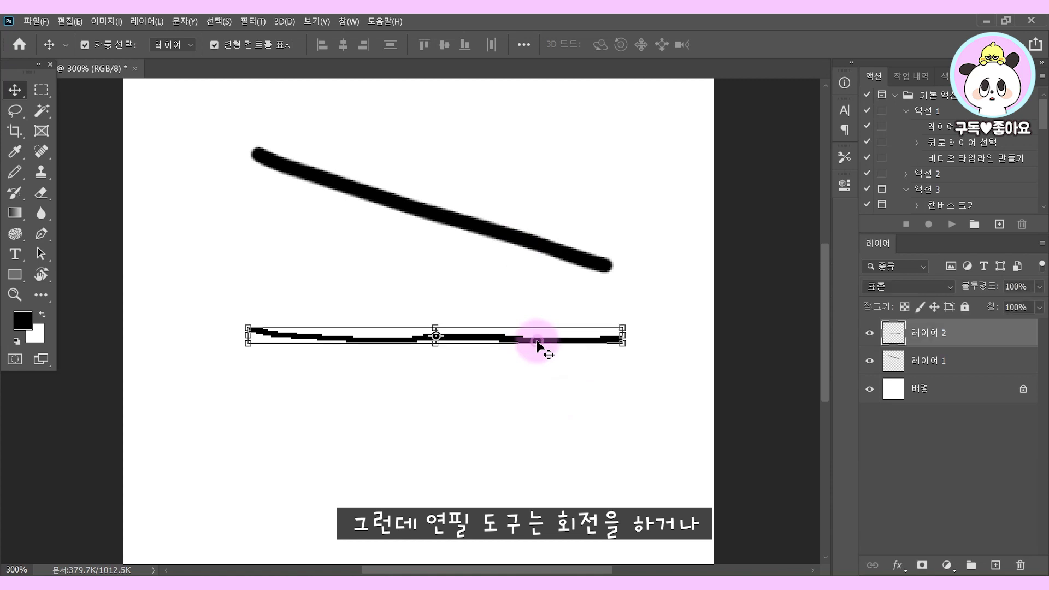
drag(635, 319, 632, 370)
key(Return)
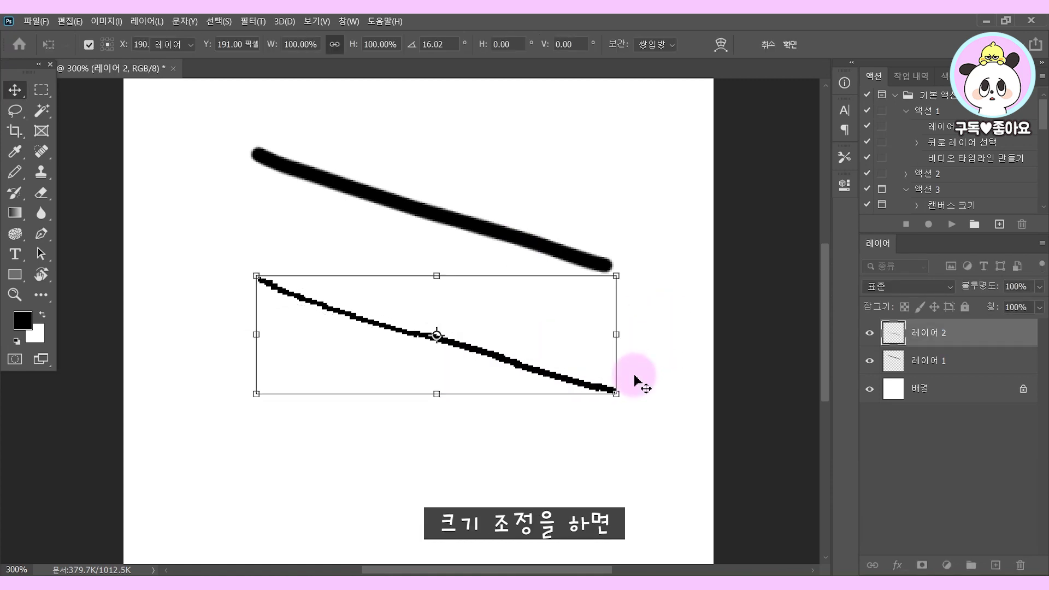
key(ctrl+plus)
key(ctrl+plus)
key(ctrl+plus)
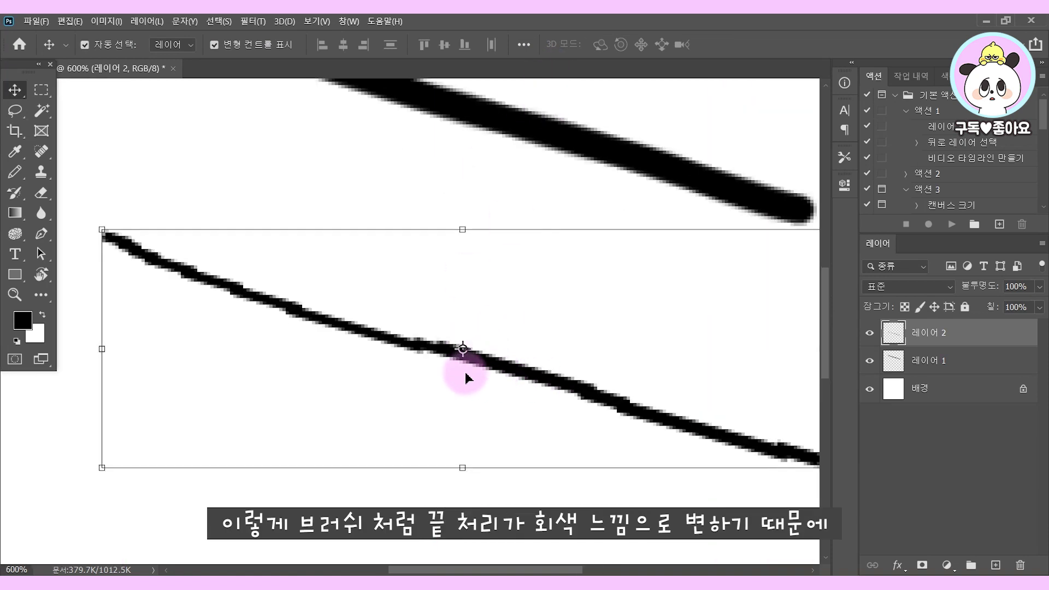
key(ctrl+minus)
key(ctrl+minus)
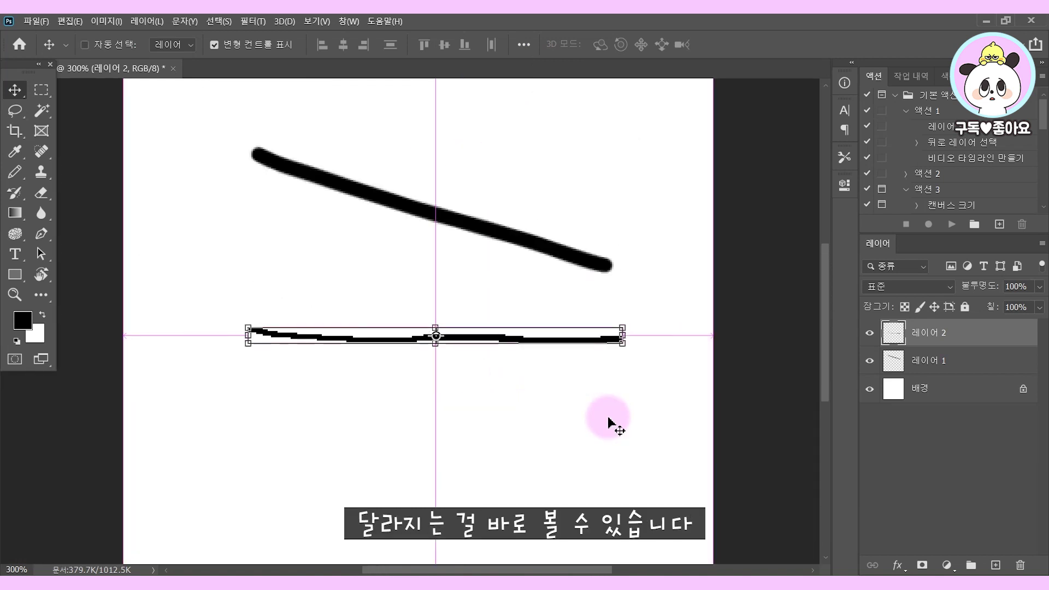
Compare the pencil line before and after its rotation through undo and redo, leaving it unrotated.
click(608, 420)
key(ctrl+z)
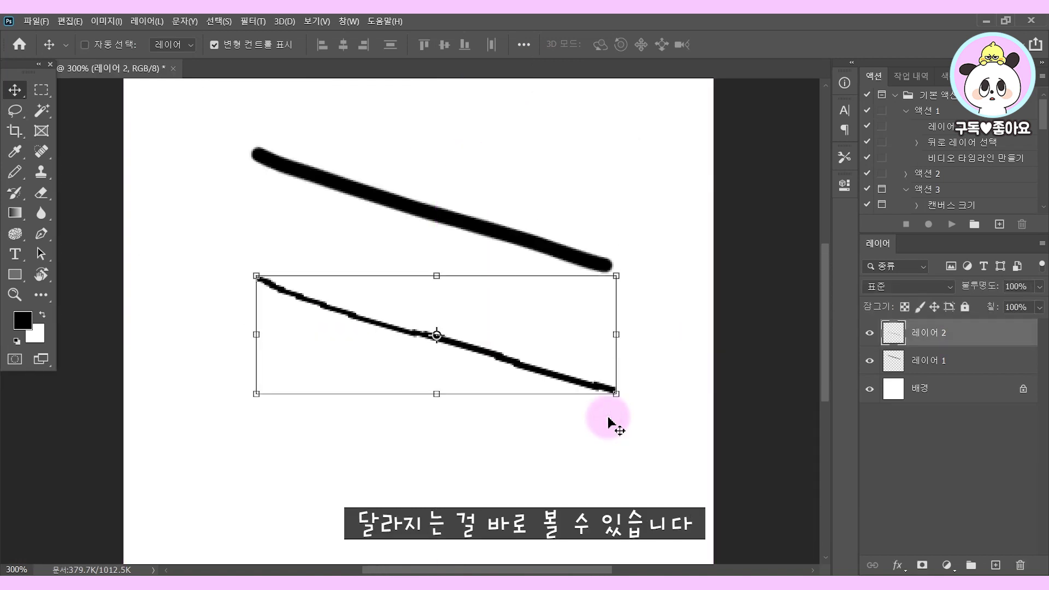
key(ctrl+shift+z)
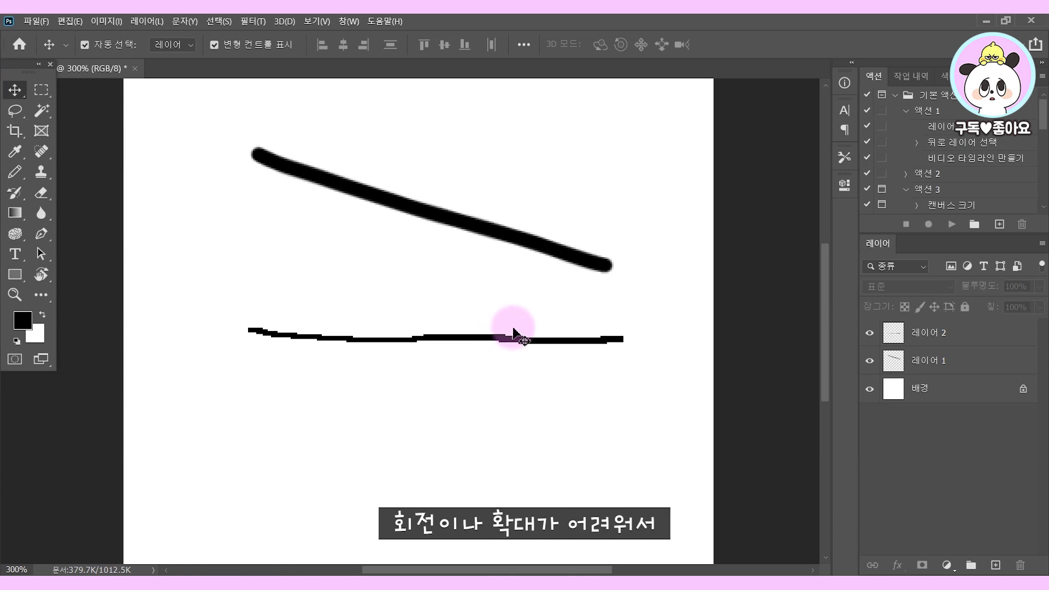
key(ctrl+minus)
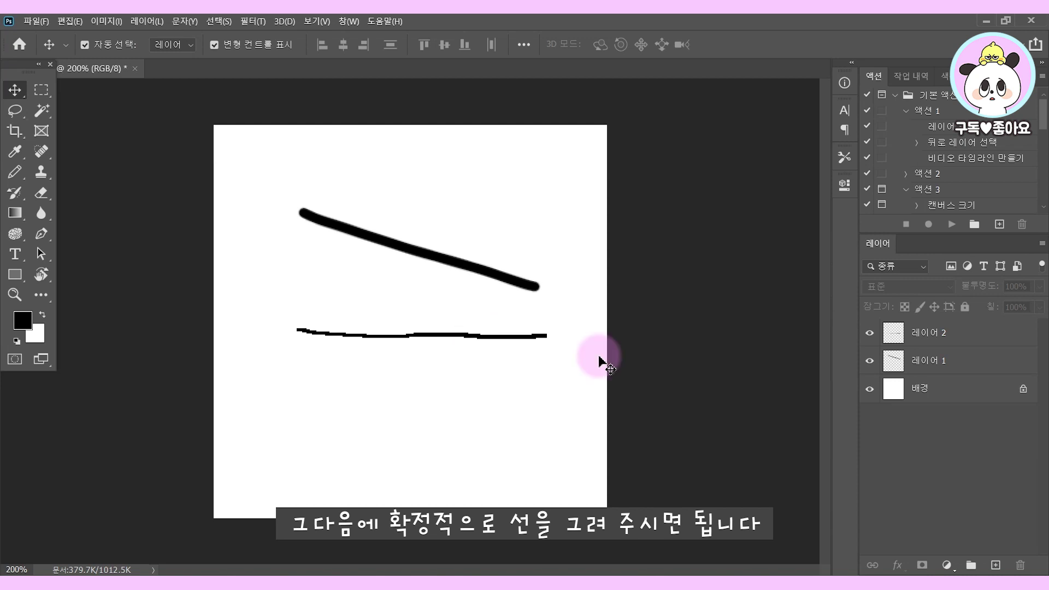
Delete both layers holding the test lines, keeping only the background.
click(979, 365)
shift+click(984, 340)
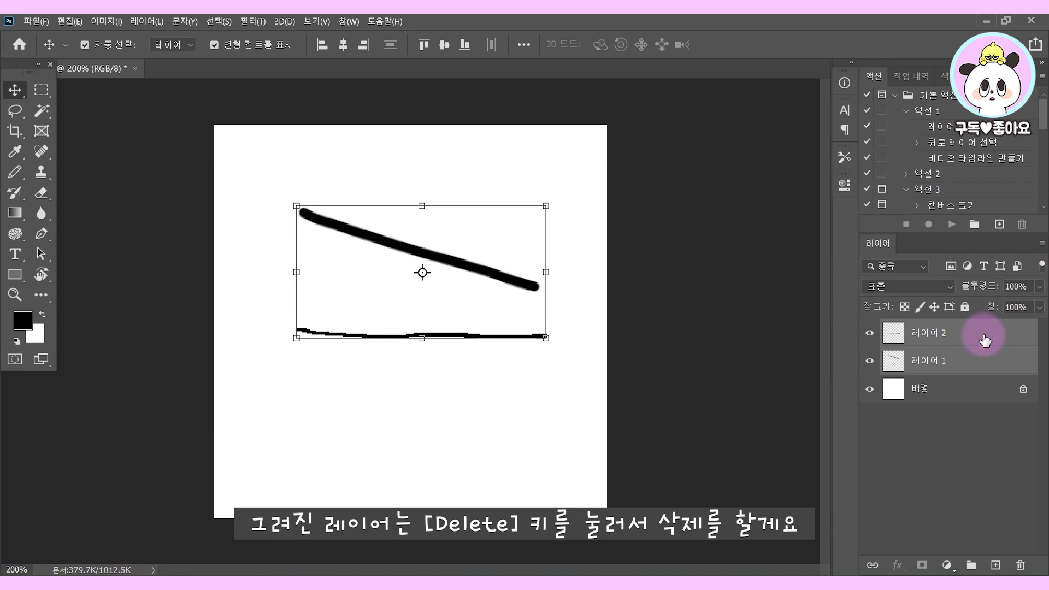
key(Delete)
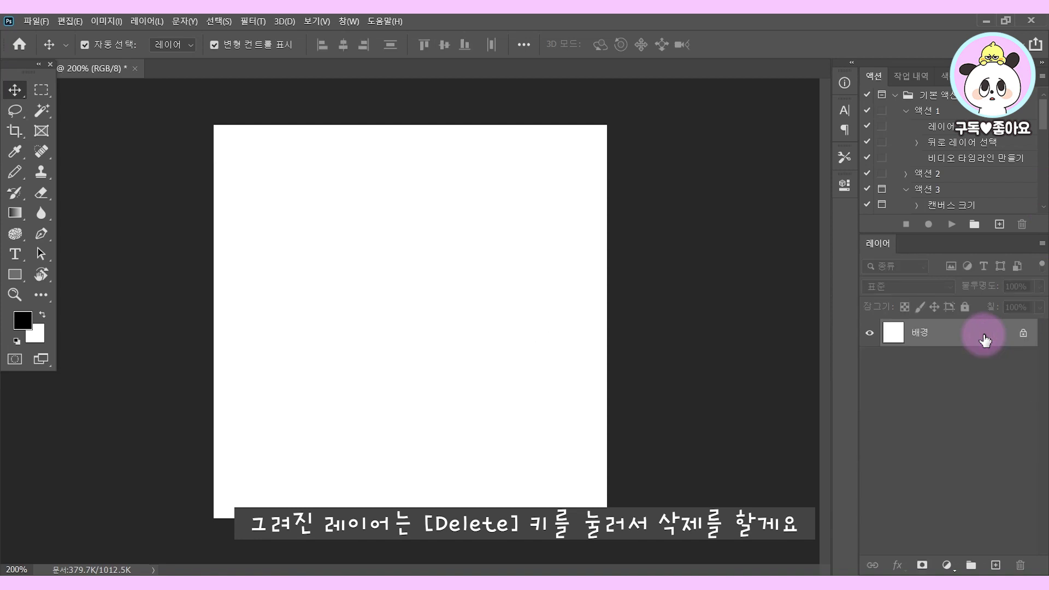
Add a new layer and choose the KYLE hard pencil preset from the dry media brushes for the Brush tool.
click(995, 565)
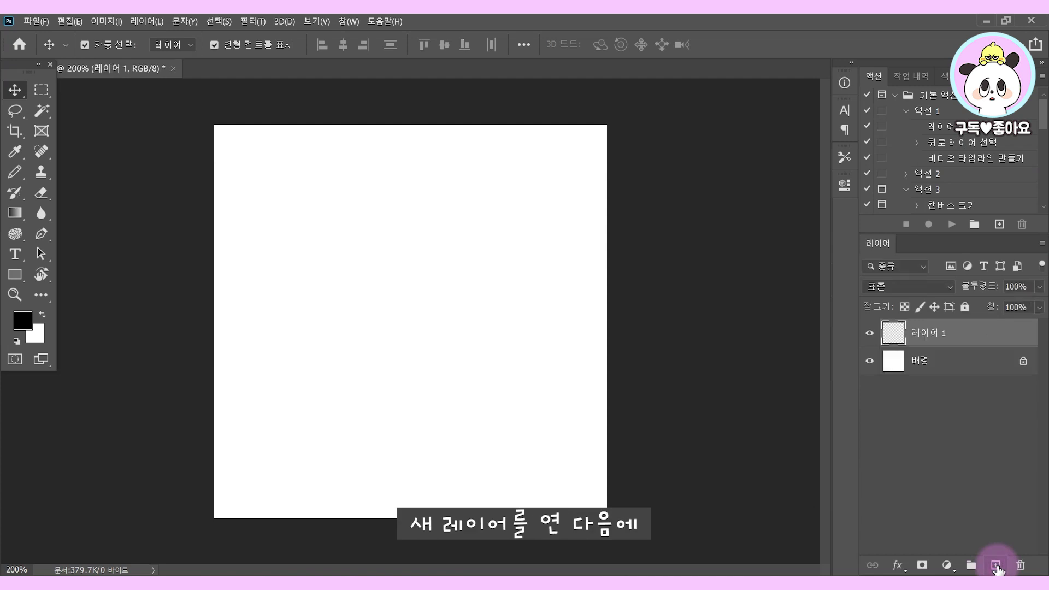
key(b)
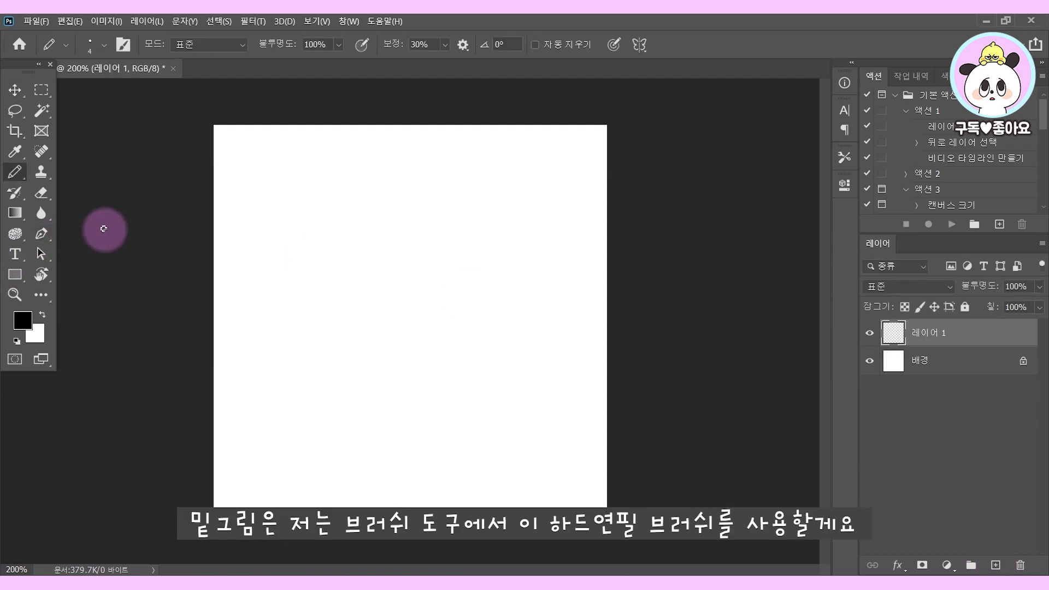
click(21, 180)
click(82, 168)
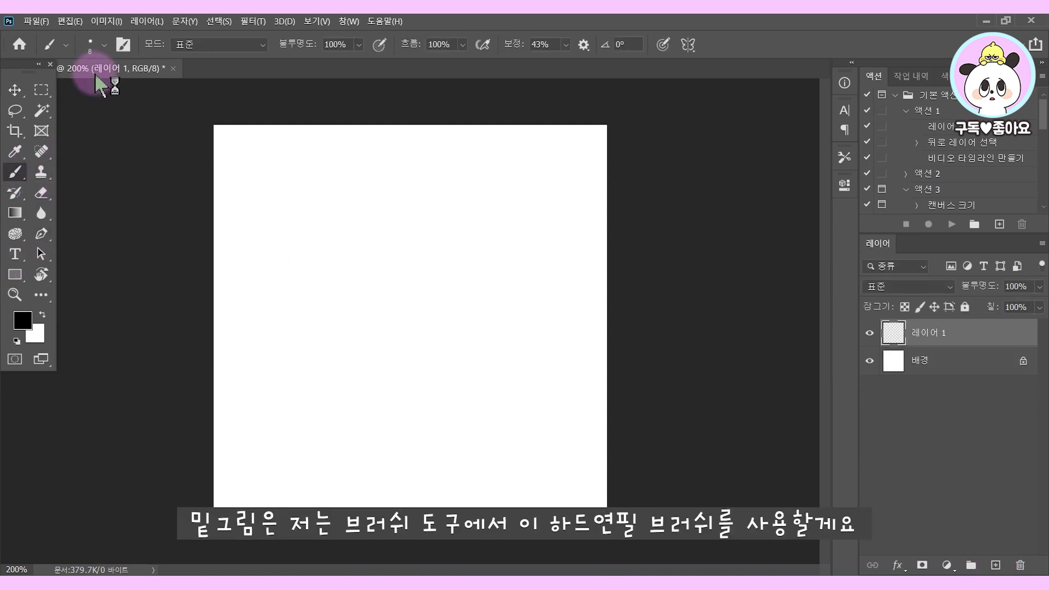
click(93, 45)
scroll(87, 229, down, 5)
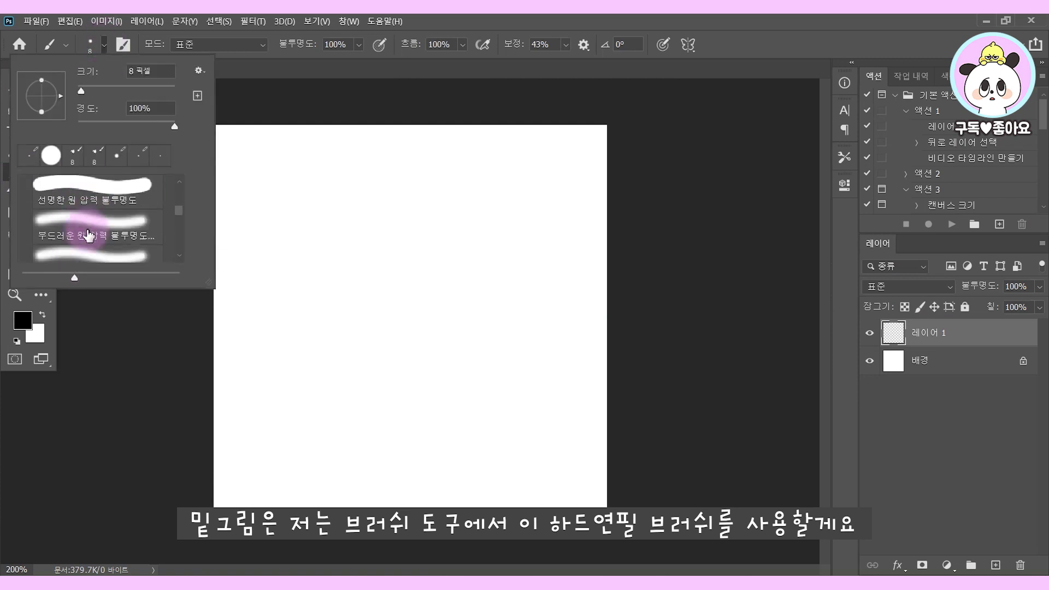
scroll(87, 235, down, 1)
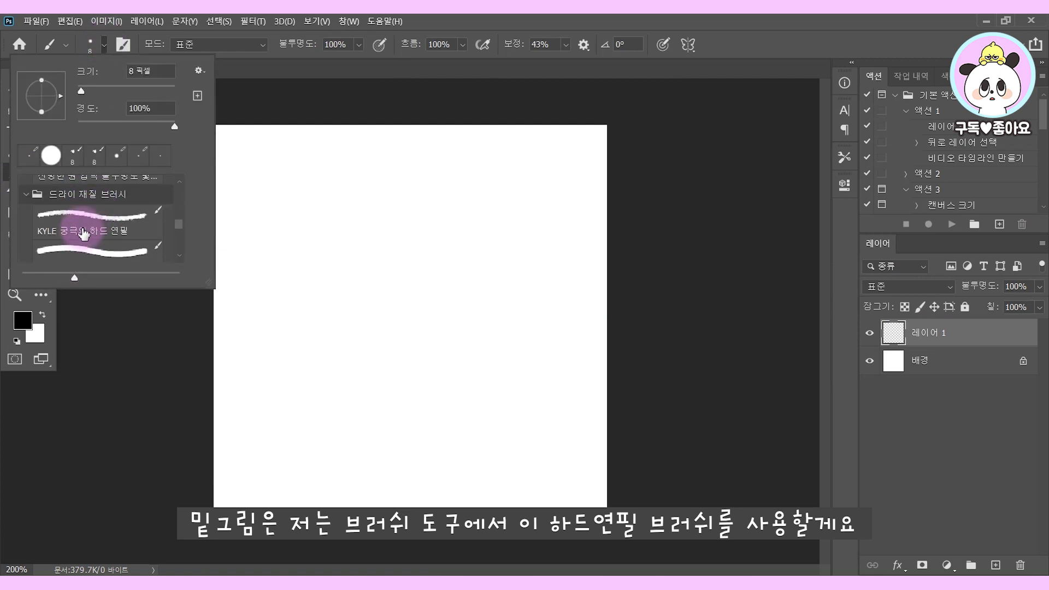
click(101, 214)
click(521, 39)
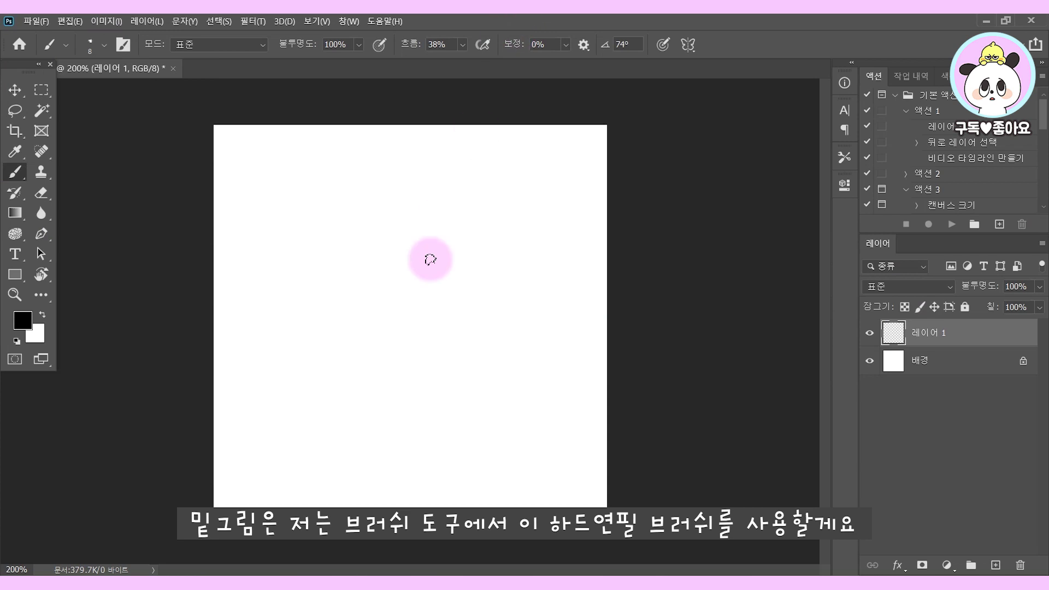
Sketch a frowning bear with round ears and a box-shaped object beside it in rough pencil strokes.
key(ctrl+plus)
key(ctrl+minus)
mouse_move(382, 248)
mouse_down()
mouse_move(277, 343)
mouse_move(424, 335)
mouse_move(338, 247)
mouse_move(322, 388)
mouse_move(436, 307)
mouse_move(280, 283)
mouse_move(433, 297)
mouse_move(290, 286)
mouse_move(292, 266)
mouse_move(334, 395)
mouse_move(403, 406)
mouse_move(296, 441)
mouse_move(328, 457)
mouse_move(350, 432)
mouse_move(395, 450)
mouse_move(415, 436)
mouse_move(370, 375)
mouse_move(434, 376)
mouse_move(434, 396)
mouse_move(283, 271)
mouse_move(316, 272)
mouse_move(363, 241)
mouse_move(401, 236)
mouse_move(281, 300)
mouse_move(285, 364)
mouse_move(418, 273)
mouse_move(350, 399)
mouse_move(320, 301)
mouse_move(336, 322)
mouse_move(398, 293)
mouse_move(359, 320)
mouse_move(450, 316)
mouse_move(464, 355)
mouse_move(523, 366)
mouse_move(484, 374)
mouse_move(505, 398)
mouse_move(530, 387)
mouse_move(469, 369)
mouse_up()
Lasso the box-shaped object beside the bear, adjust it with Free Transform, and clear the selection.
key(l)
mouse_move(515, 300)
mouse_down()
mouse_move(469, 365)
mouse_move(515, 300)
mouse_move(598, 347)
mouse_up()
key(ctrl+t)
key(Return)
key(ctrl+d)
Reposition the sketch on the canvas with the Move tool and deselect its layer.
key(v)
drag(530, 227, 589, 176)
drag(394, 272, 384, 297)
click(726, 409)
drag(569, 401, 563, 405)
click(726, 432)
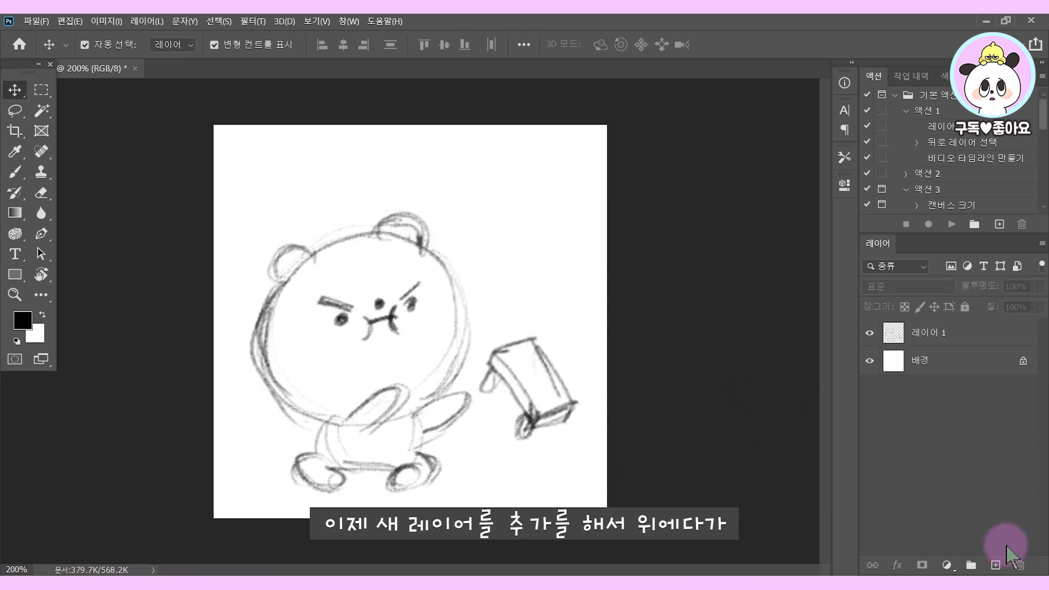
Add a new layer above the sketch and switch to the Pencil tool for the line art.
click(995, 565)
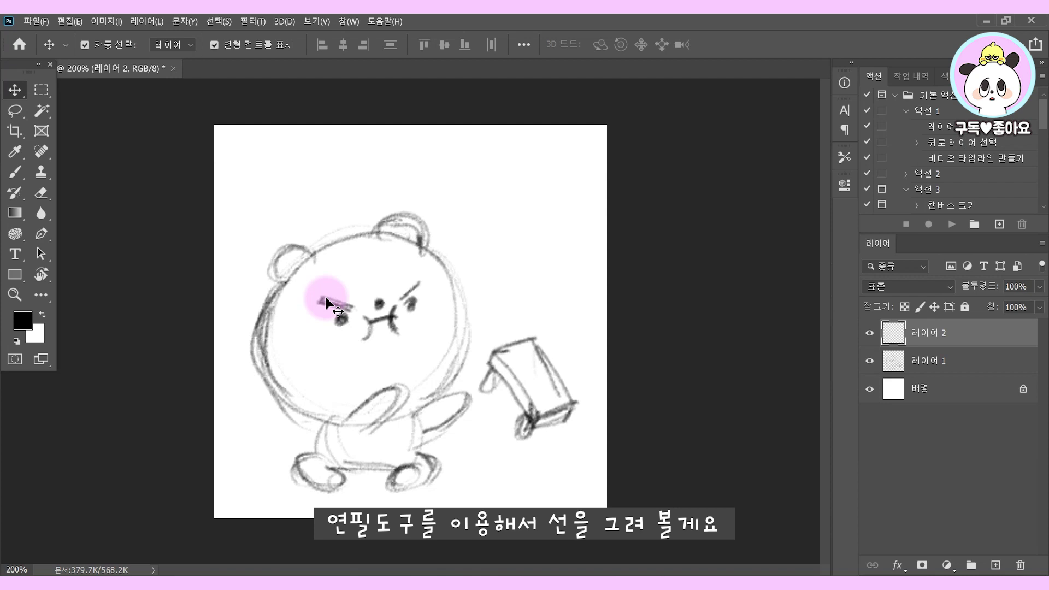
click(16, 173)
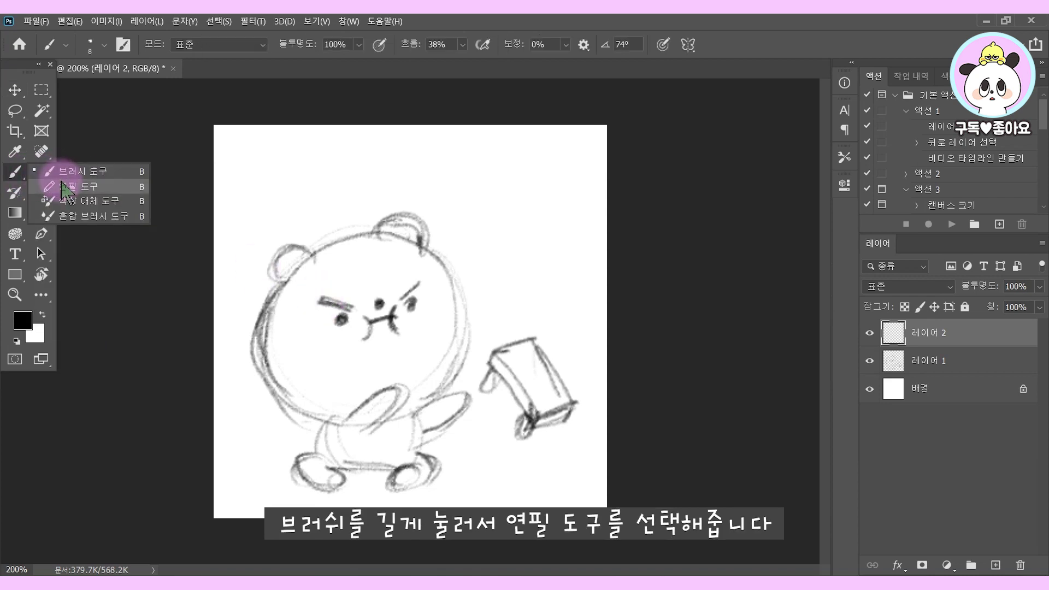
click(64, 187)
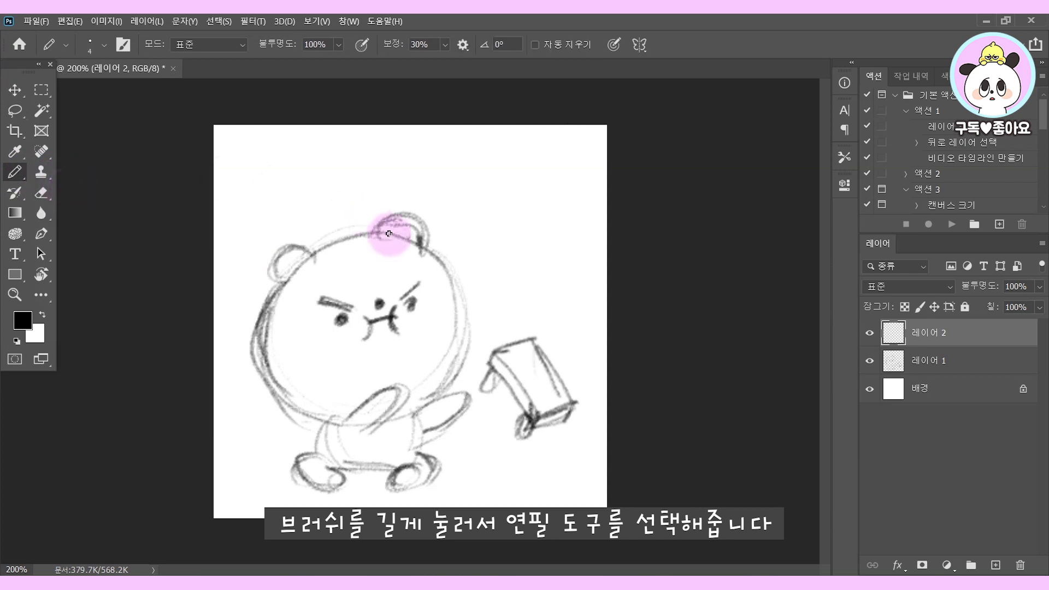
Lower the opacity of the rough sketch layer (레이어 1) and reactivate the empty line-art layer (레이어 2).
scroll(350, 282, up, 2)
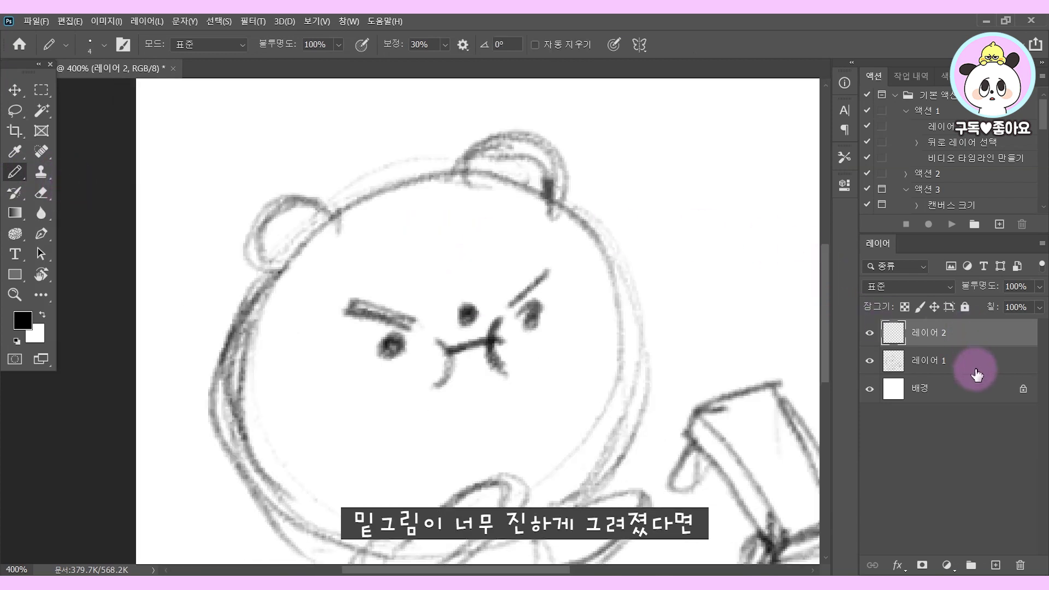
click(1011, 369)
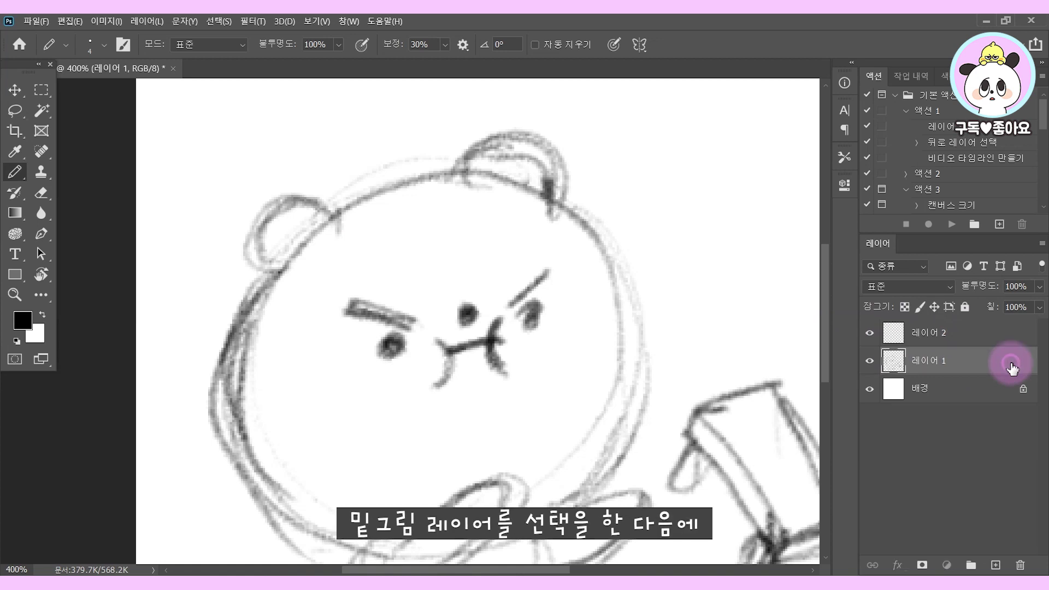
click(1039, 286)
drag(1018, 303, 996, 306)
click(992, 331)
Trace the bear's round ears and head outline in black with the Pencil tool, undoing and redrawing unwanted strokes.
drag(392, 233, 384, 209)
mouse_move(320, 191)
mouse_down()
mouse_move(300, 175)
mouse_move(253, 234)
mouse_up()
drag(462, 145, 538, 172)
mouse_move(462, 144)
mouse_down()
mouse_move(327, 180)
mouse_move(256, 254)
mouse_up()
key(ctrl+z)
key(ctrl+z)
key(ctrl+minus)
key(ctrl+z)
drag(387, 202, 402, 437)
key(ctrl+z)
mouse_move(303, 265)
mouse_down()
mouse_move(335, 223)
mouse_move(514, 215)
mouse_up()
drag(364, 463, 376, 463)
mouse_move(511, 214)
mouse_down()
mouse_move(569, 269)
mouse_move(514, 449)
mouse_up()
Draw the bear's face in black with slanted eyebrows, dot eyes, a nose and a frowning mouth.
drag(361, 294, 404, 303)
click(389, 321)
click(445, 296)
drag(505, 266, 475, 295)
drag(422, 316, 428, 345)
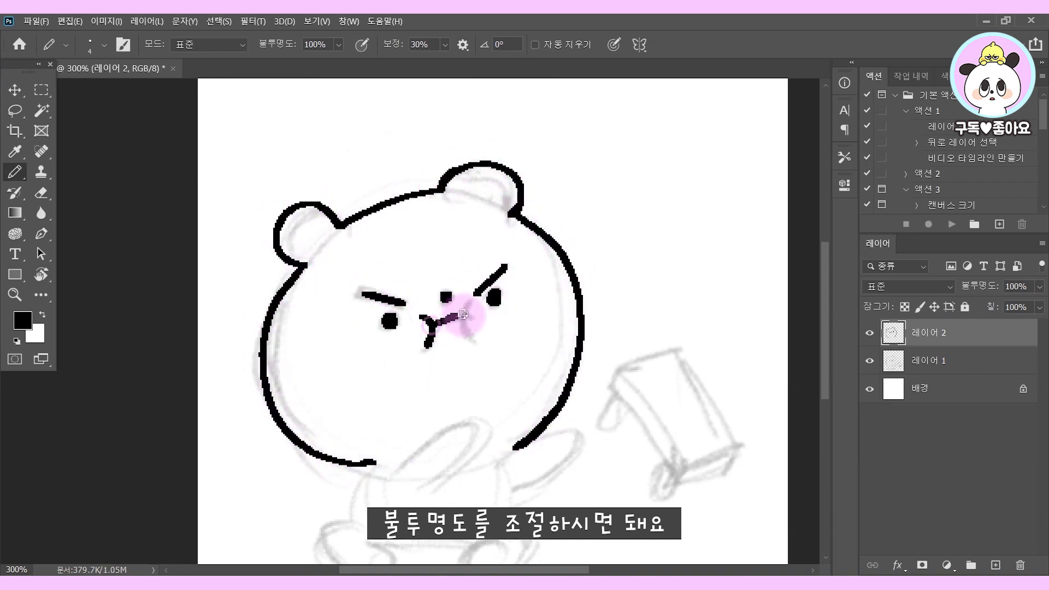
drag(466, 306, 483, 341)
Trace the bear's arms, body and feet in black below the head.
scroll(557, 257, down, 2)
drag(387, 412, 418, 431)
drag(506, 393, 502, 438)
mouse_move(366, 406)
mouse_down()
mouse_move(346, 520)
mouse_move(367, 524)
mouse_up()
drag(364, 485, 473, 485)
drag(523, 506, 503, 434)
Trace the box-shaped table beside the bear with its top, side edges and short legs.
mouse_move(673, 295)
mouse_down()
mouse_move(610, 311)
mouse_move(674, 406)
mouse_move(704, 342)
mouse_move(603, 334)
mouse_move(666, 423)
mouse_move(726, 382)
mouse_up()
mouse_move(663, 423)
mouse_down()
mouse_move(726, 383)
mouse_move(675, 430)
mouse_up()
drag(609, 335, 613, 350)
drag(710, 416, 727, 405)
scroll(610, 322, down, 2)
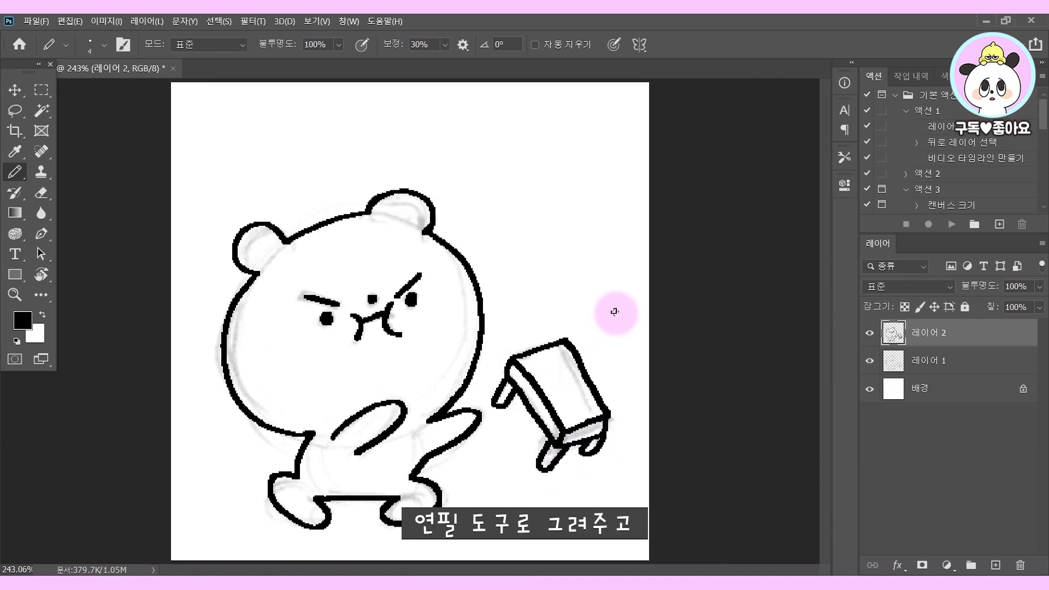
Hide the rough sketch layer (레이어 1) and duplicate the line-art layer (레이어 2) beneath the original.
click(869, 362)
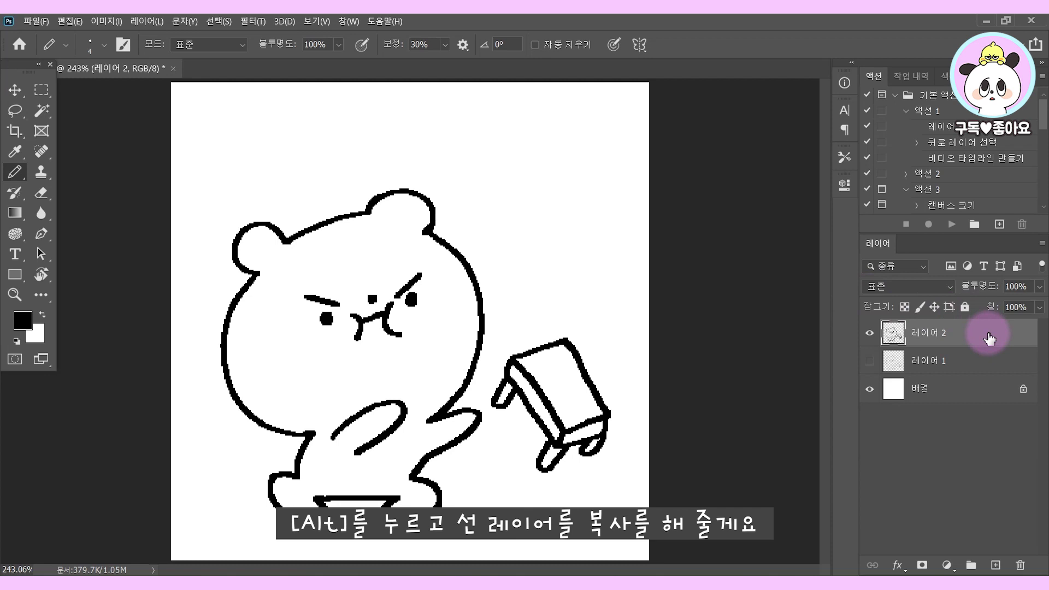
drag(988, 339, 991, 348)
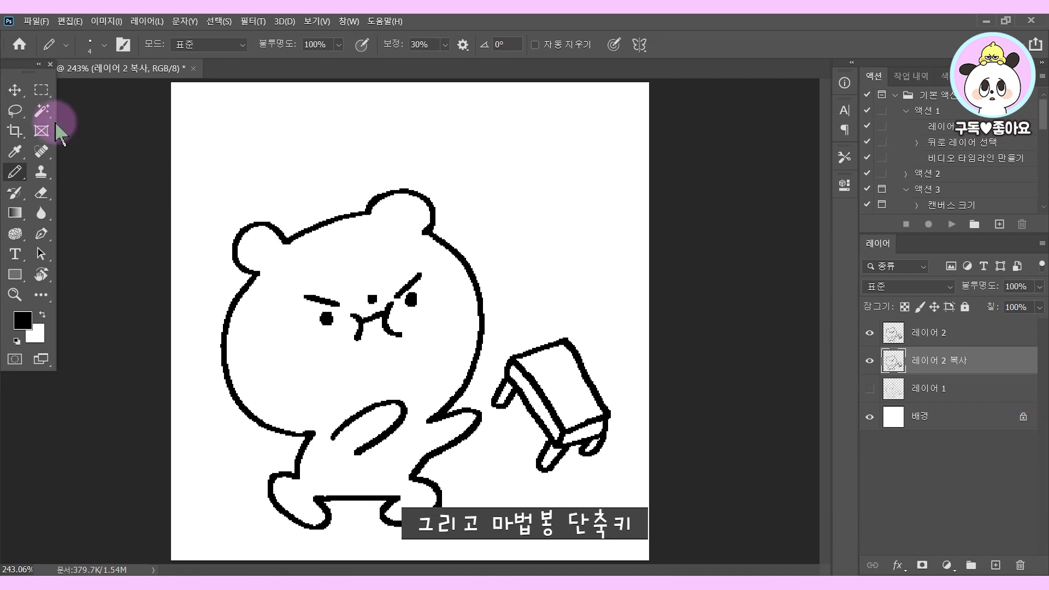
Select the bear's interior on the duplicated layer with the Magic Wand and set the foreground colour to white (ffffff).
click(42, 112)
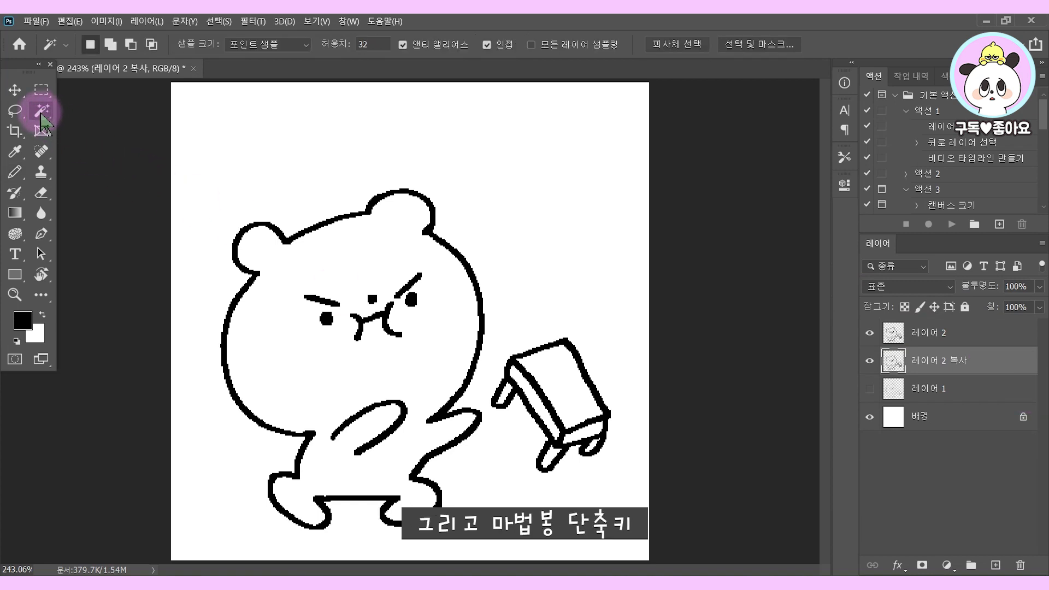
click(349, 264)
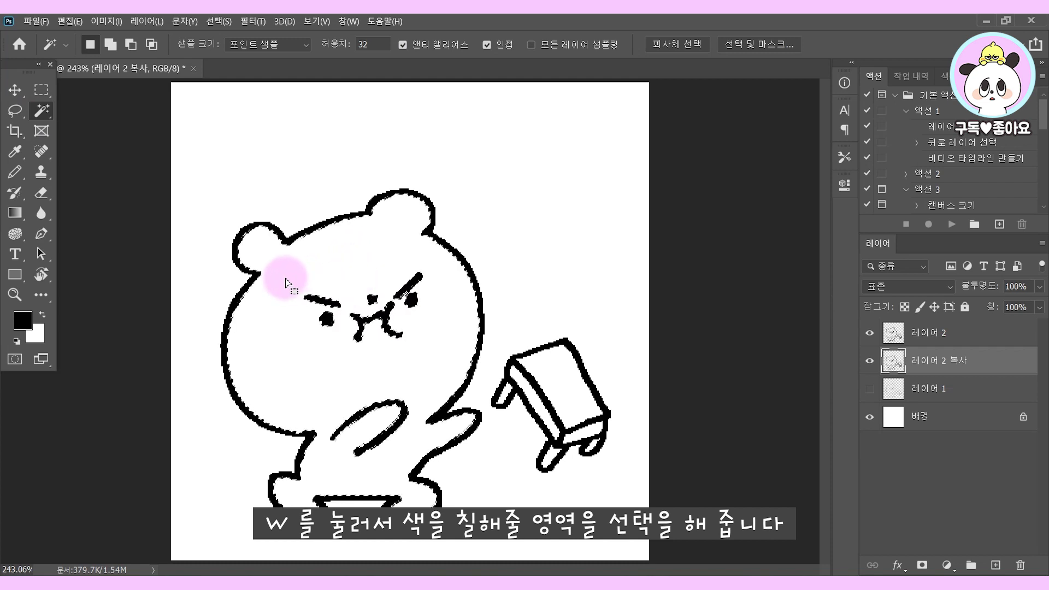
click(23, 320)
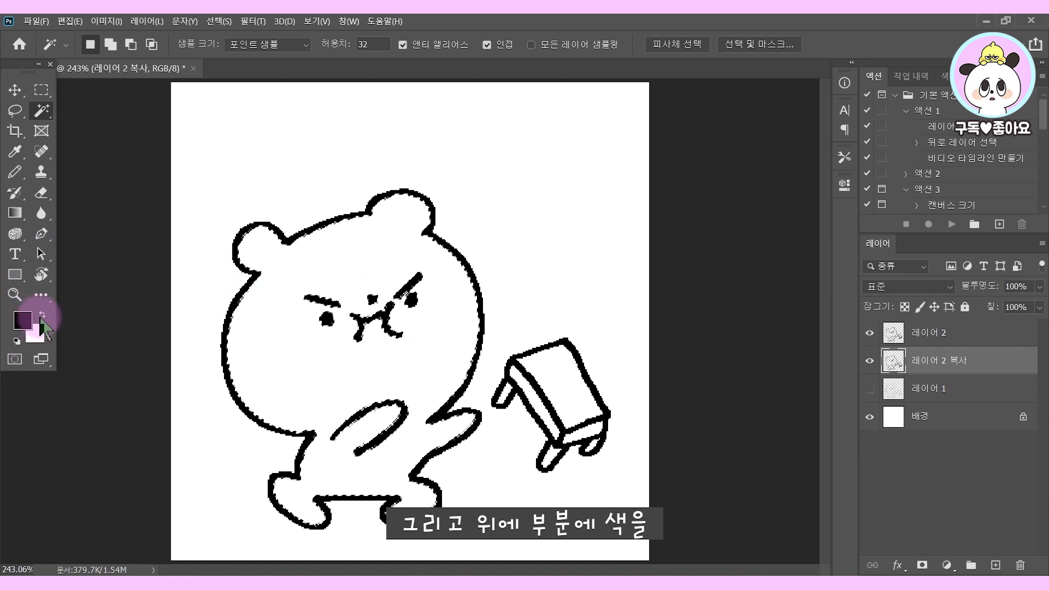
click(25, 321)
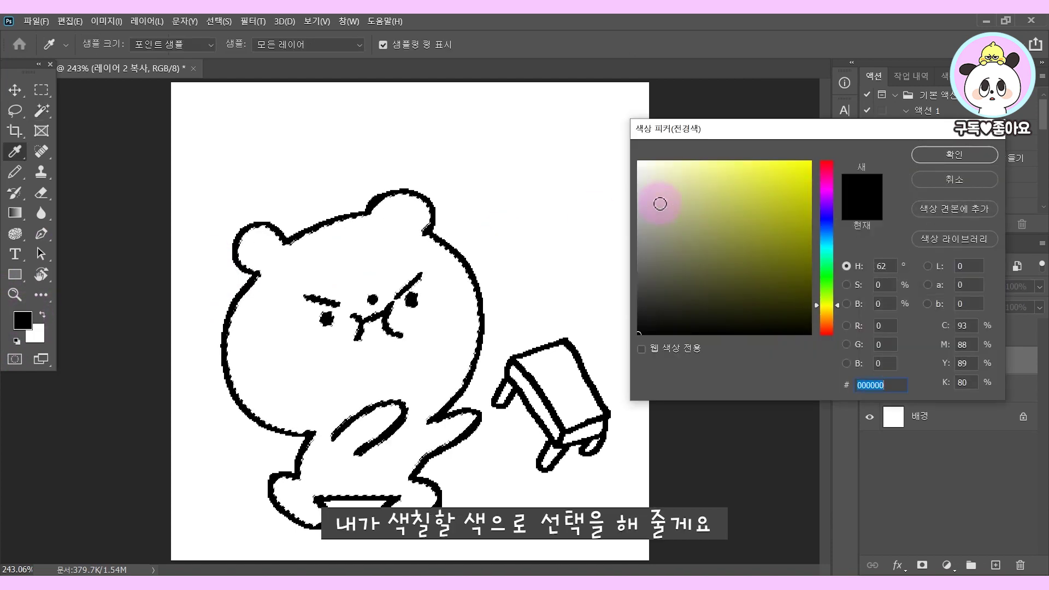
drag(667, 206, 628, 143)
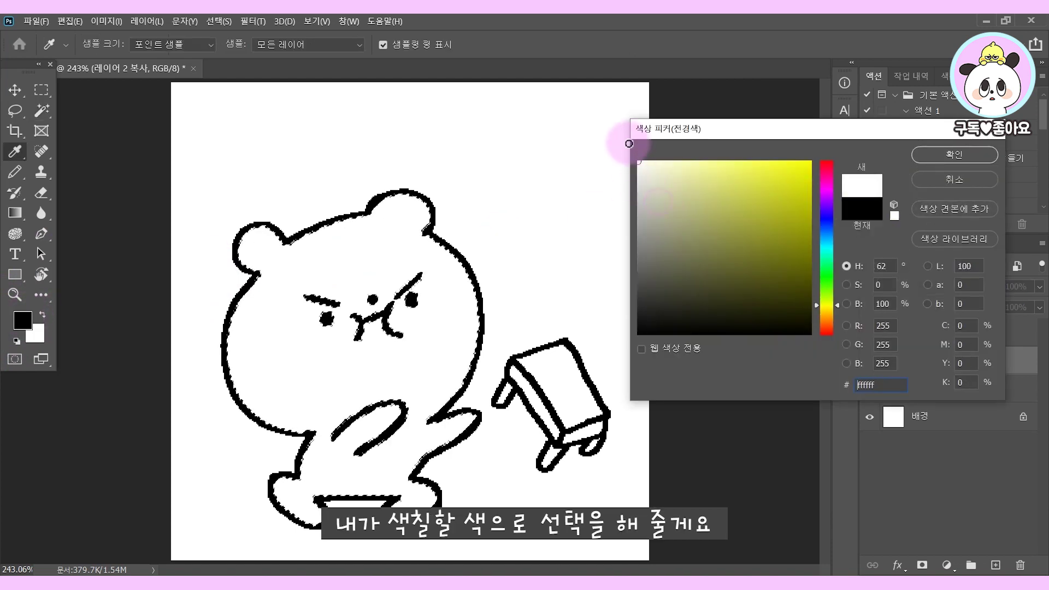
click(832, 240)
drag(673, 164, 606, 143)
click(951, 155)
key(w)
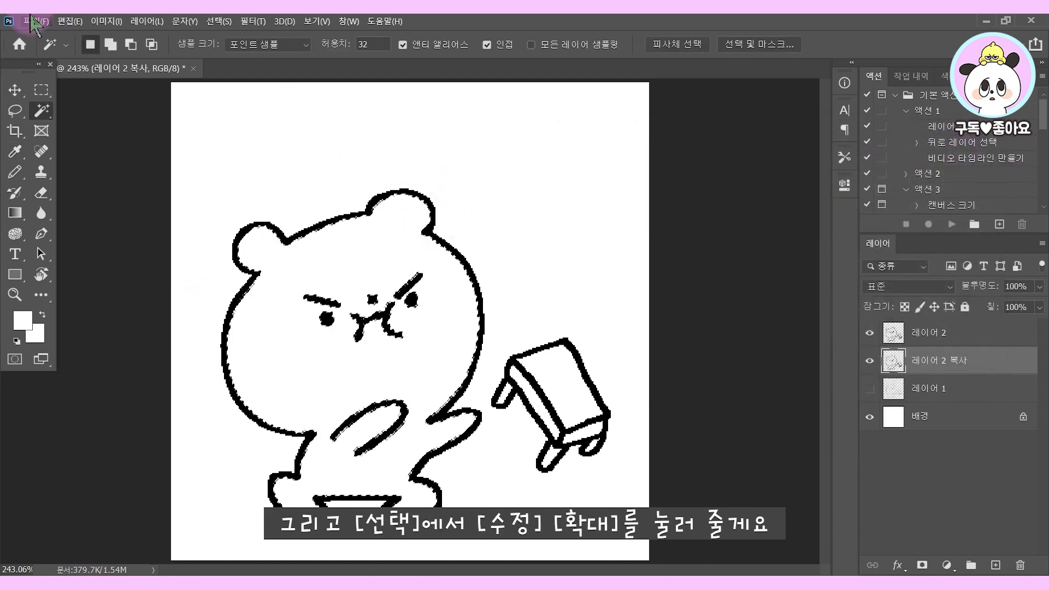
Expand the bear selection by 1 pixel, fill it with white, and clear the selection.
click(219, 21)
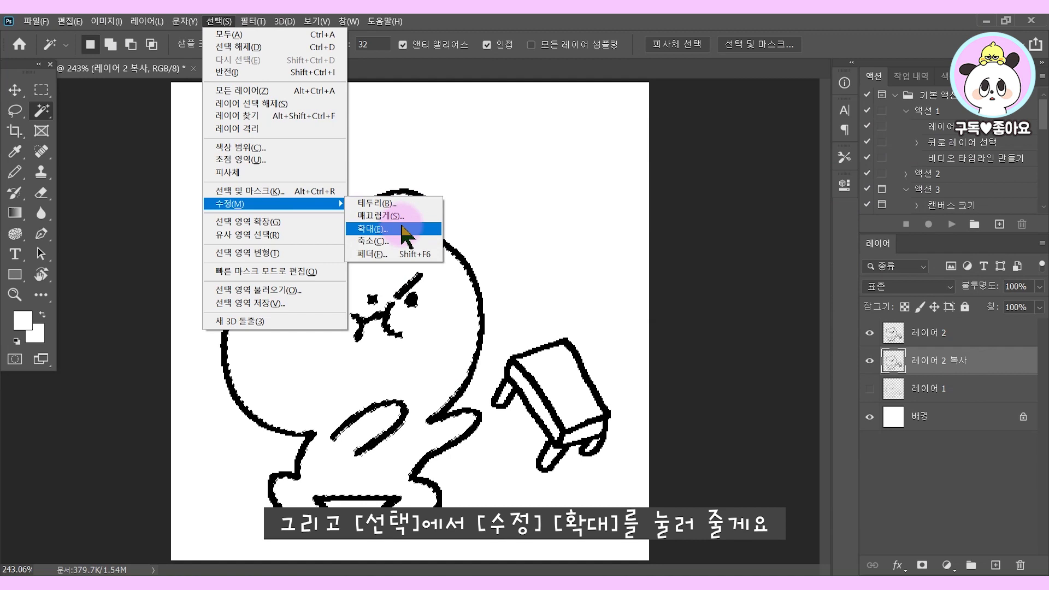
click(405, 229)
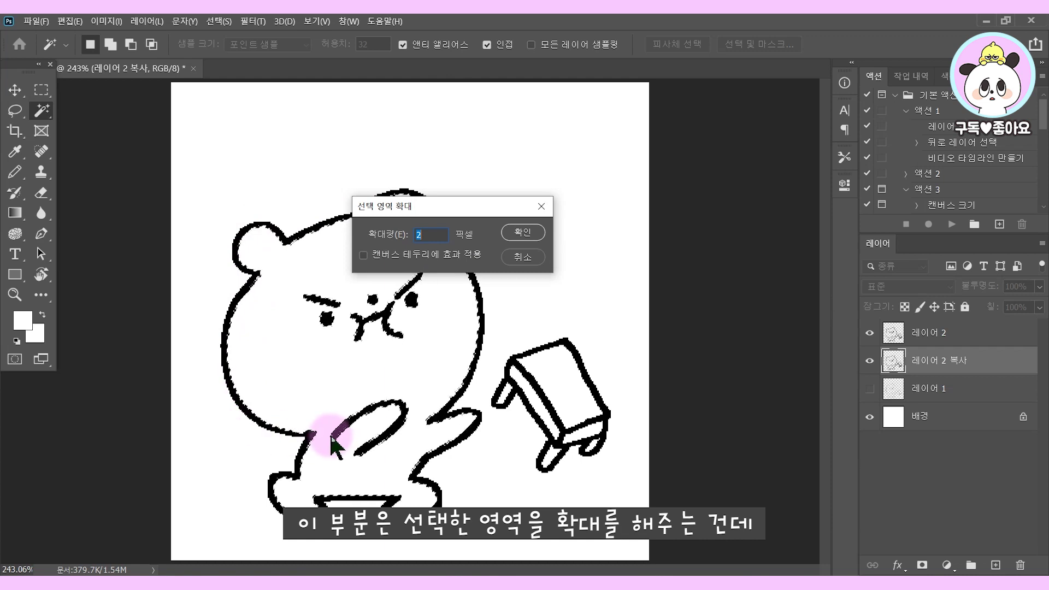
text(1)
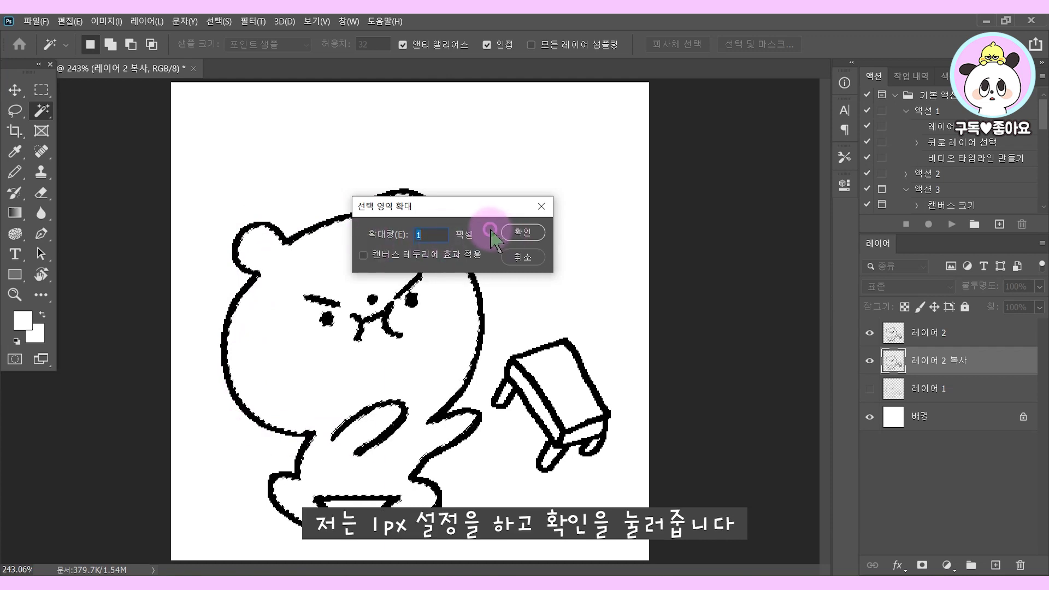
click(519, 233)
key(ctrl+plus)
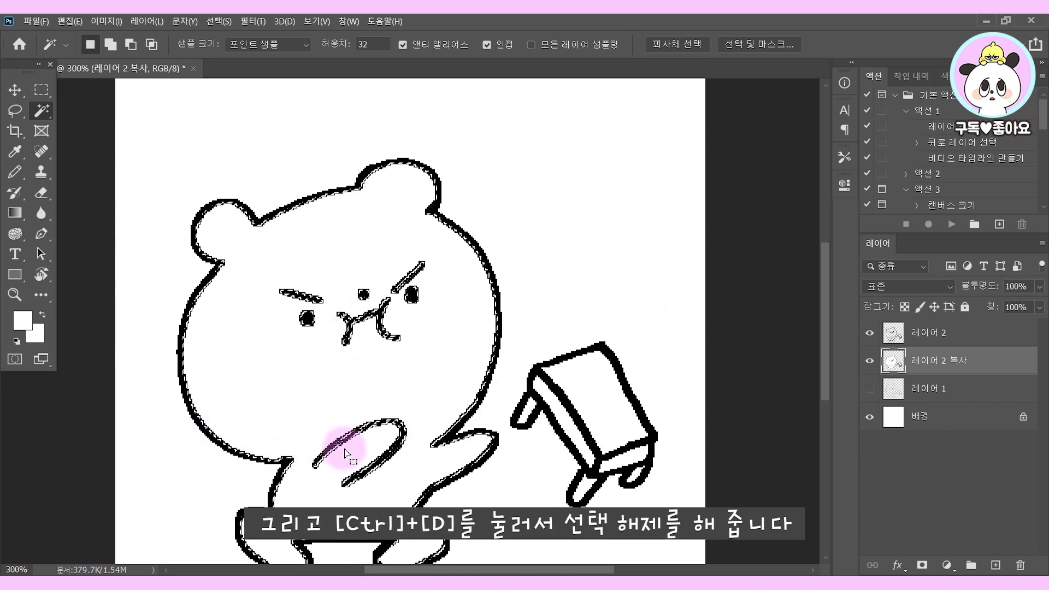
key(ctrl+d)
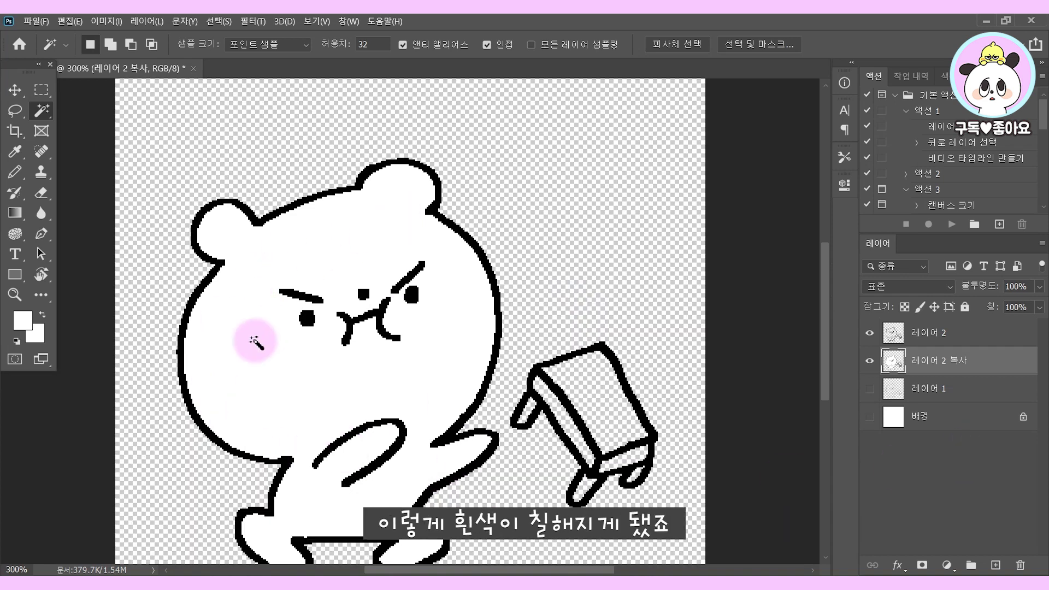
Show the background layer again and select all of the table's faces and legs together with the Magic Wand.
click(870, 417)
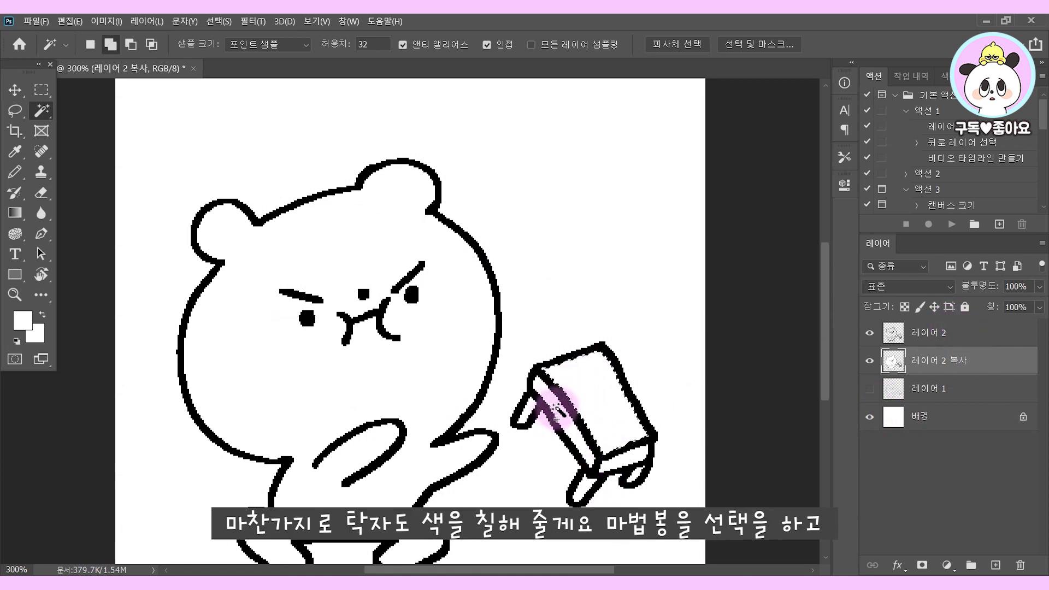
click(41, 110)
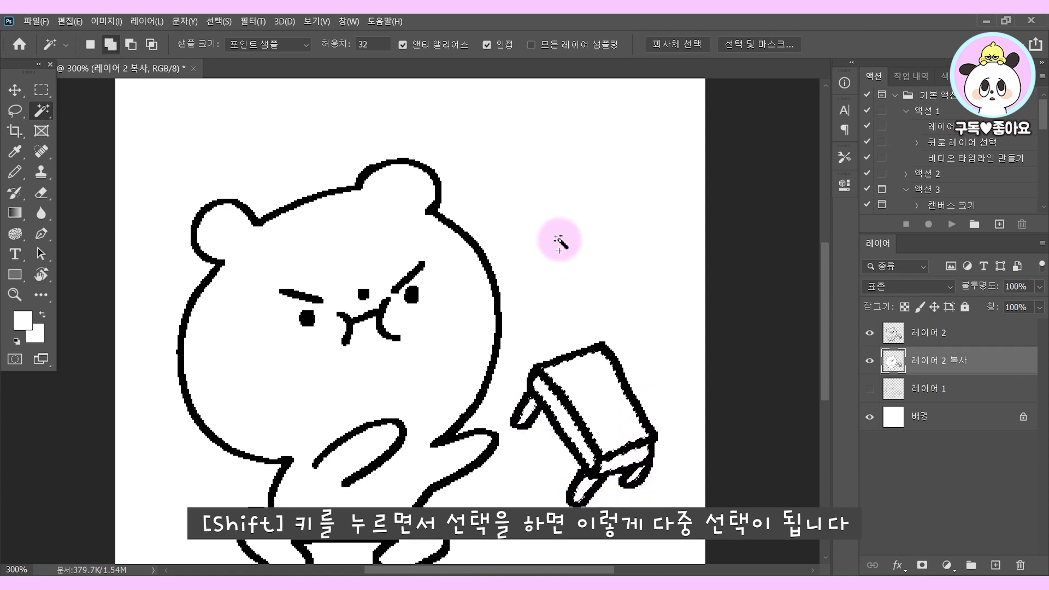
click(22, 320)
drag(825, 243, 825, 305)
click(707, 167)
mouse_move(707, 168)
mouse_down()
mouse_move(726, 137)
mouse_move(754, 128)
mouse_up()
click(954, 155)
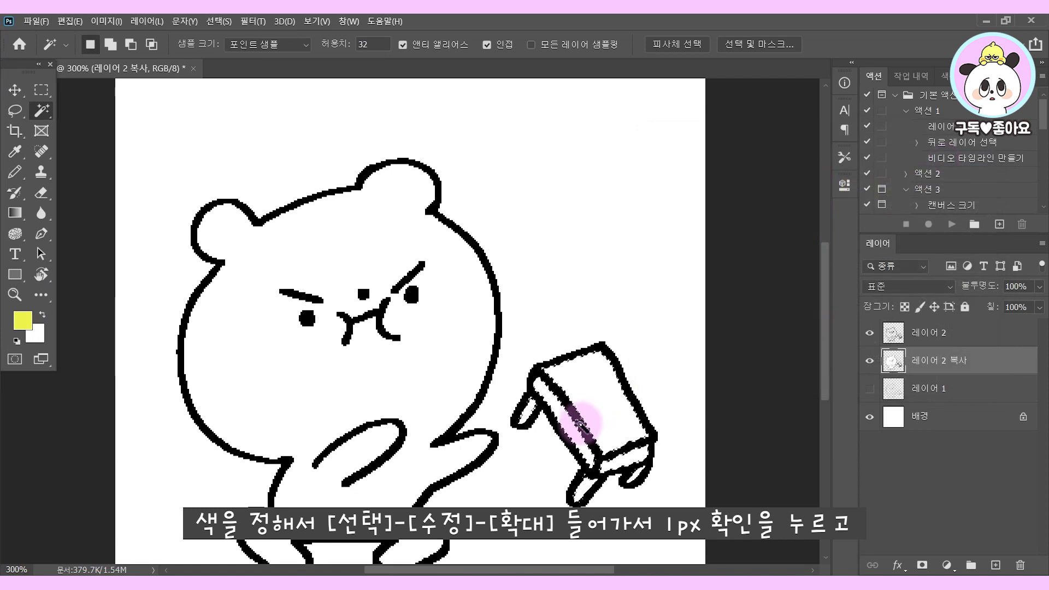
Expand the table selection by 1 pixel.
click(218, 21)
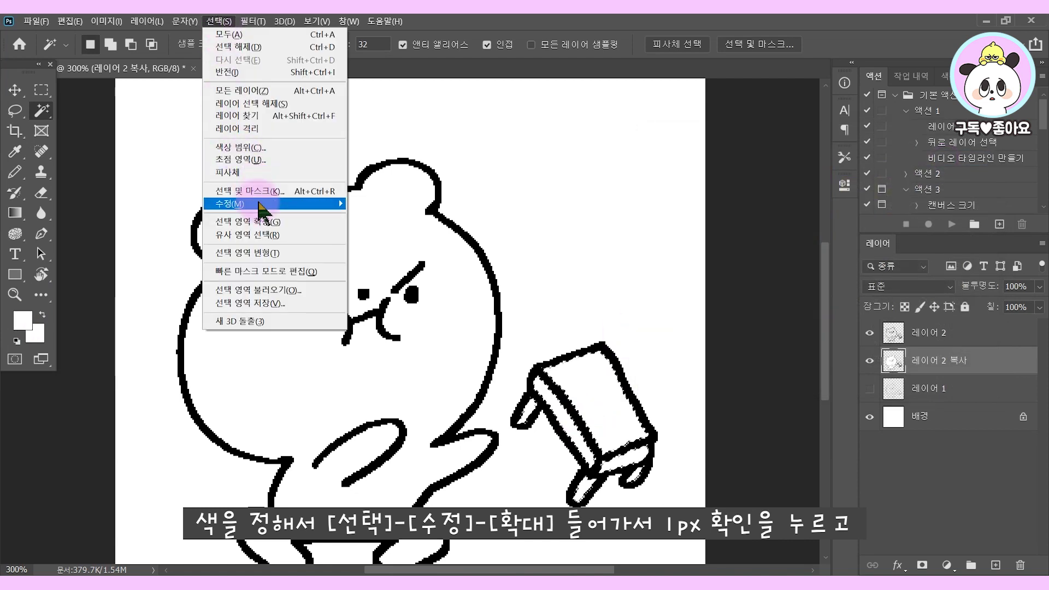
mouse_move(257, 204)
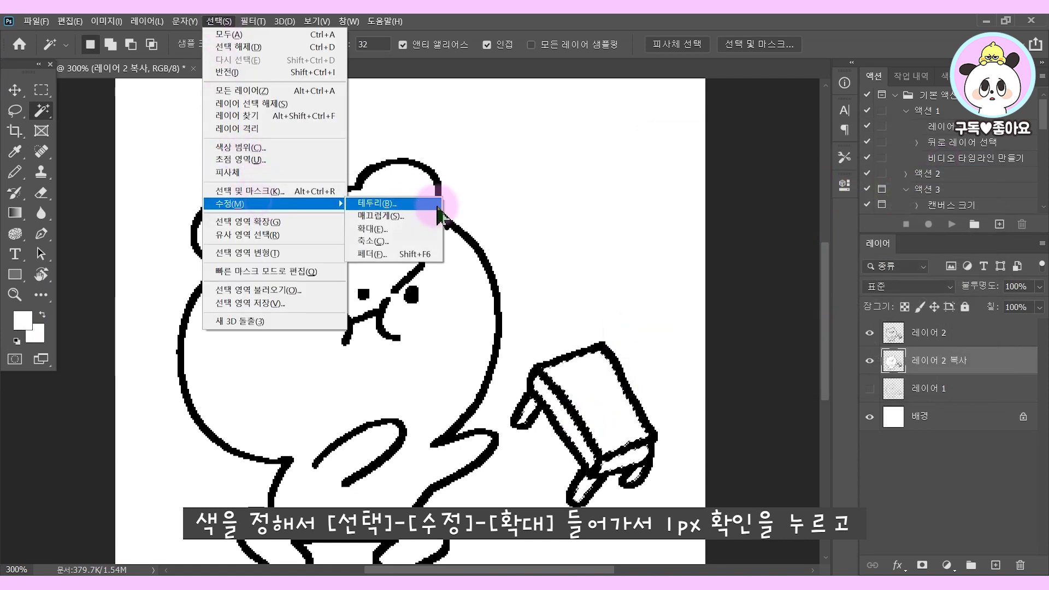
click(401, 235)
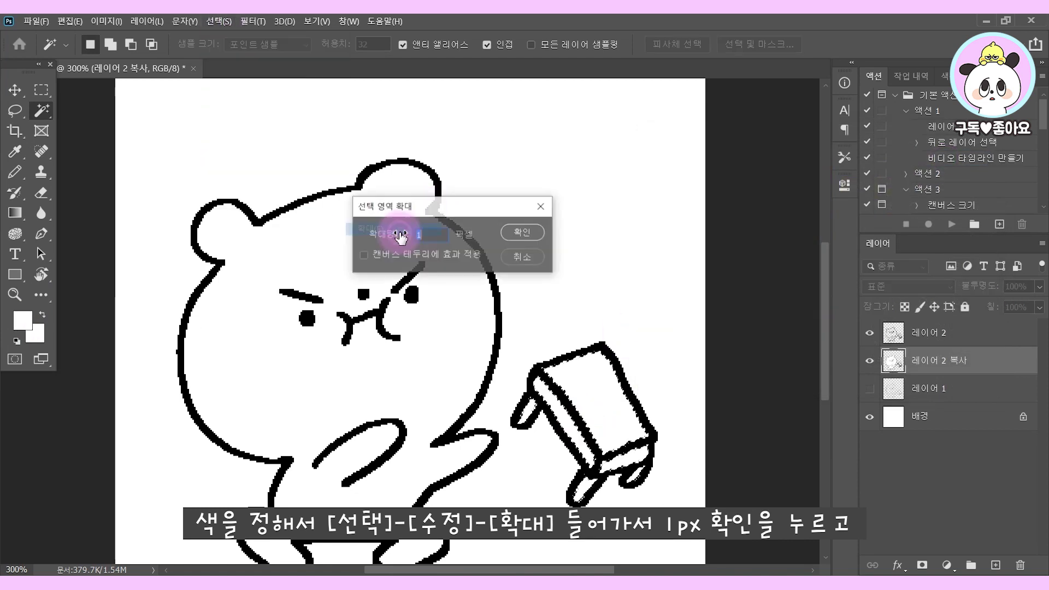
click(520, 235)
Set the foreground colour to yellow (e7ec53), fill the selected table areas with it, and clear the selection.
click(41, 318)
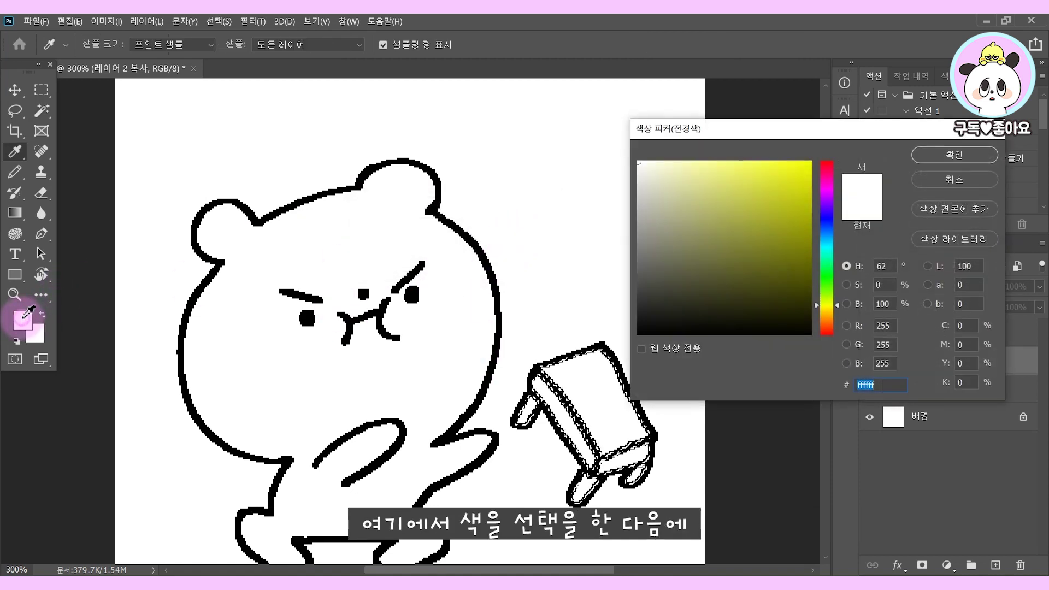
click(723, 172)
drag(723, 172, 752, 174)
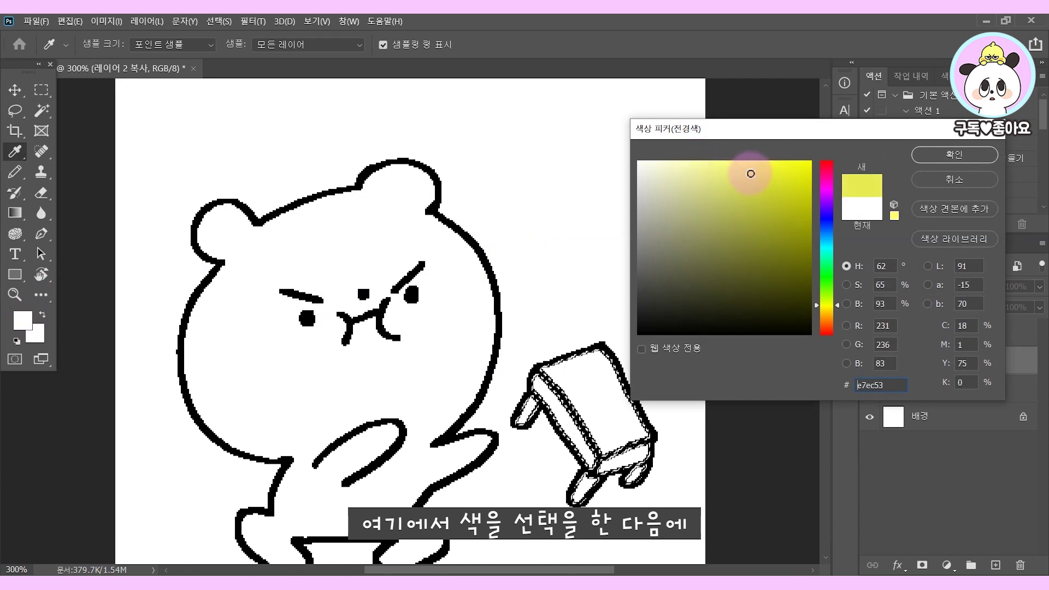
click(953, 155)
key(w)
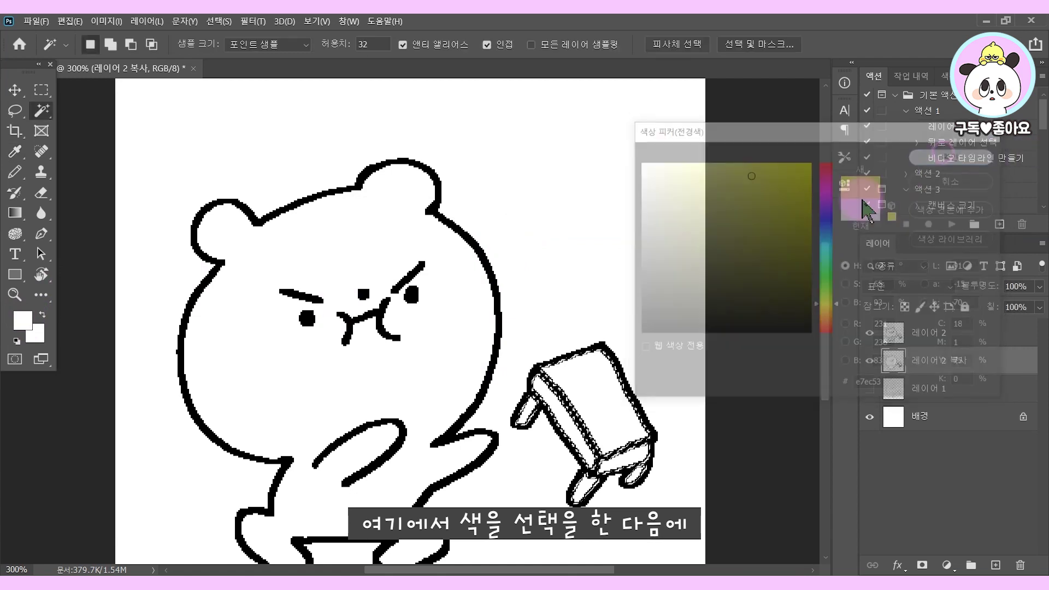
key(alt+Delete)
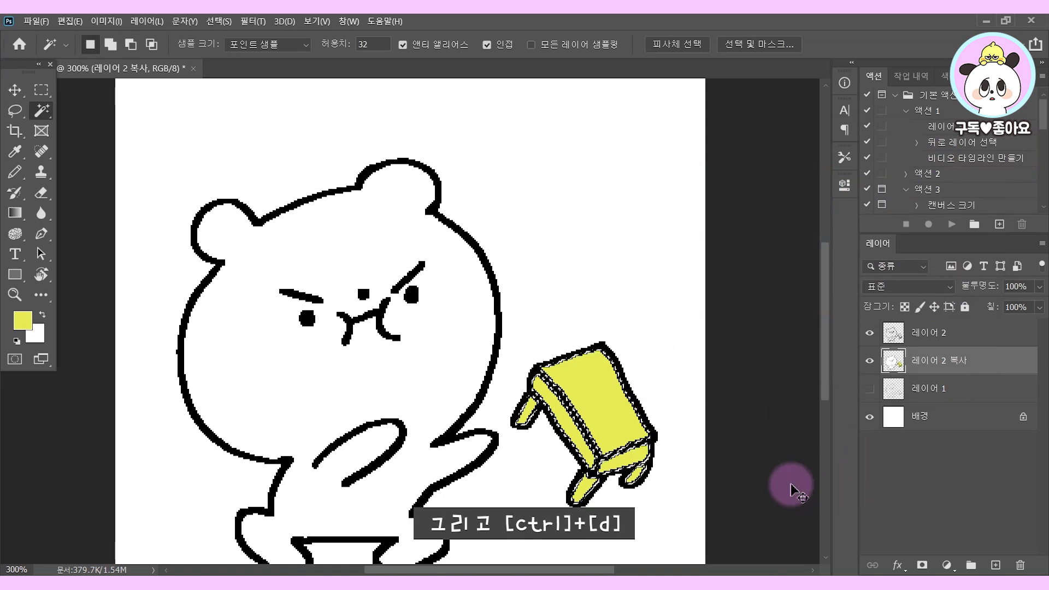
key(ctrl+d)
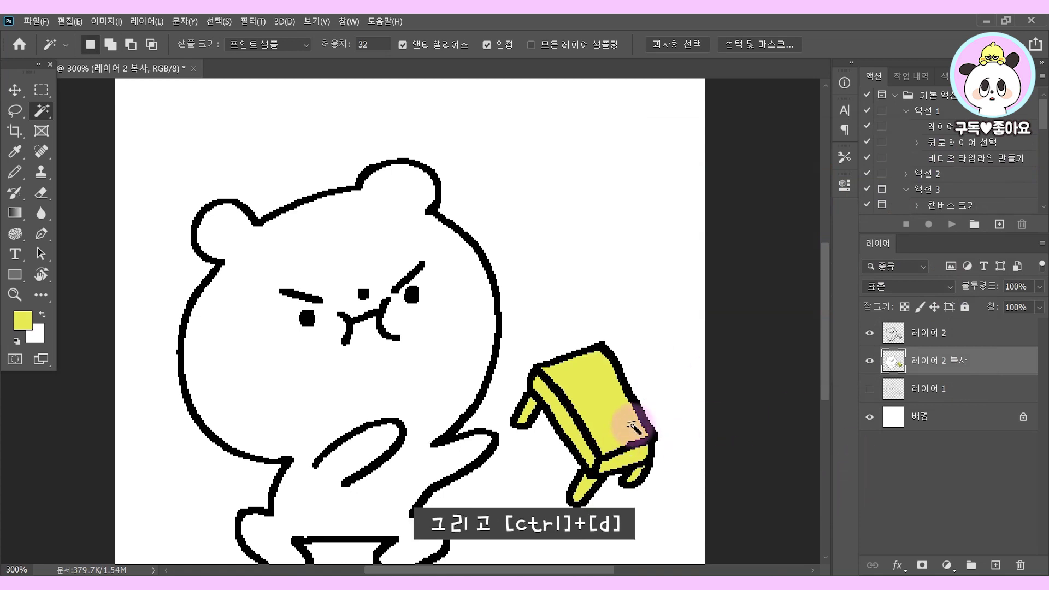
Scribble round blush marks on both of the bear's cheeks with the Pencil tool in pink (ff8eeb).
scroll(633, 431, down, 2)
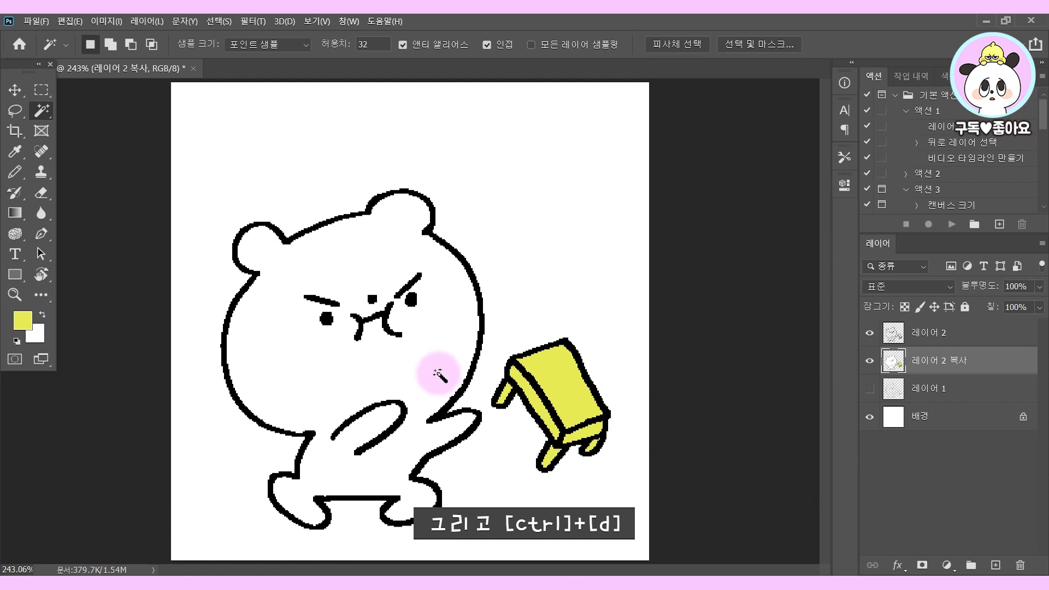
click(24, 322)
click(826, 185)
click(728, 161)
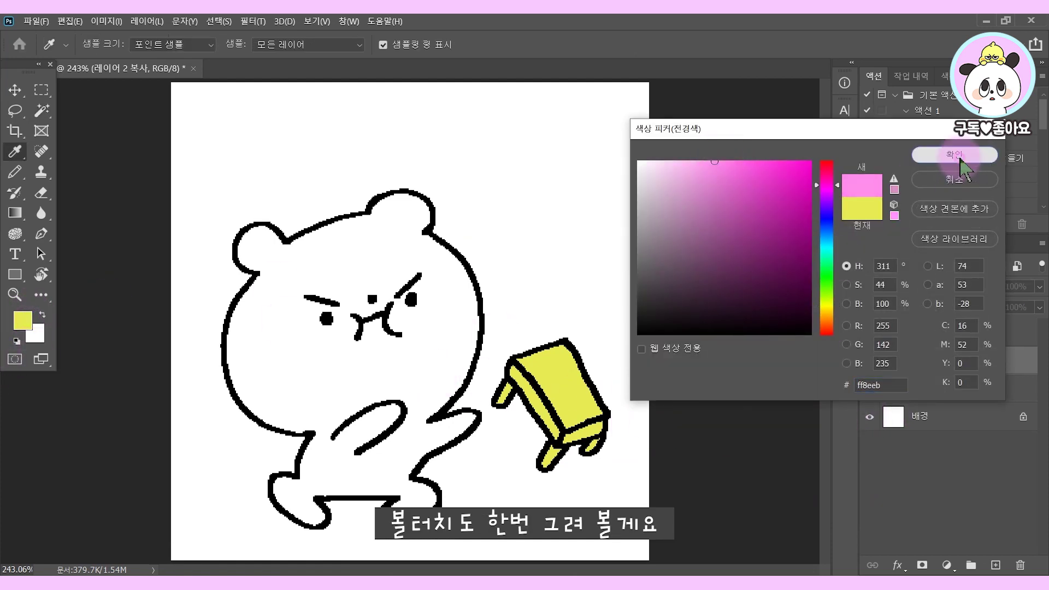
click(953, 155)
key(b)
mouse_move(290, 377)
mouse_down()
mouse_move(273, 349)
mouse_move(300, 339)
mouse_move(295, 355)
mouse_up()
mouse_move(448, 303)
mouse_down()
mouse_move(448, 329)
mouse_move(451, 297)
mouse_move(468, 318)
mouse_move(441, 349)
mouse_move(454, 310)
mouse_move(463, 314)
mouse_move(428, 332)
mouse_move(462, 327)
mouse_up()
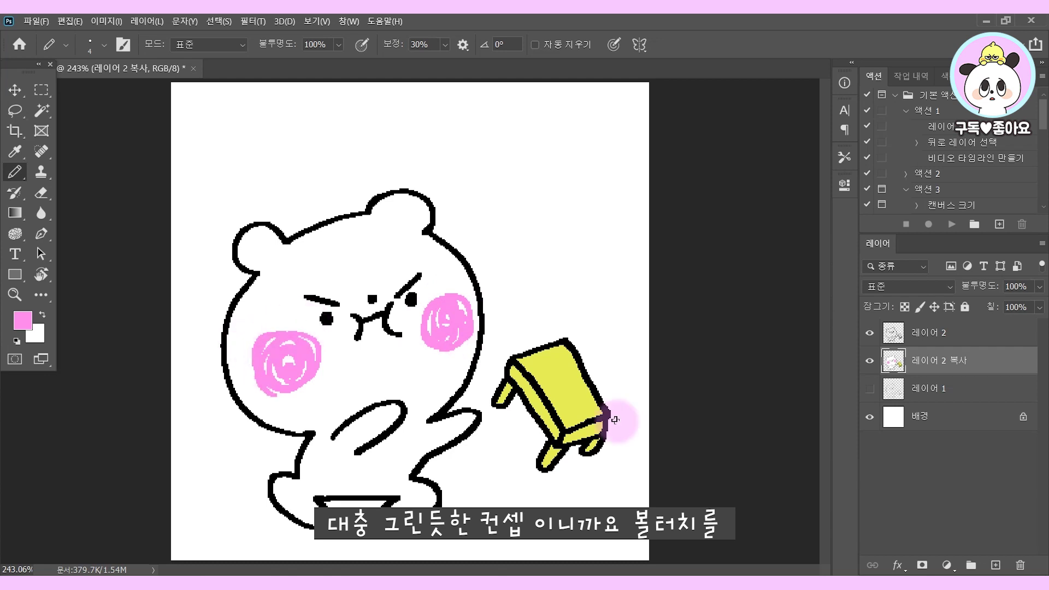
click(869, 416)
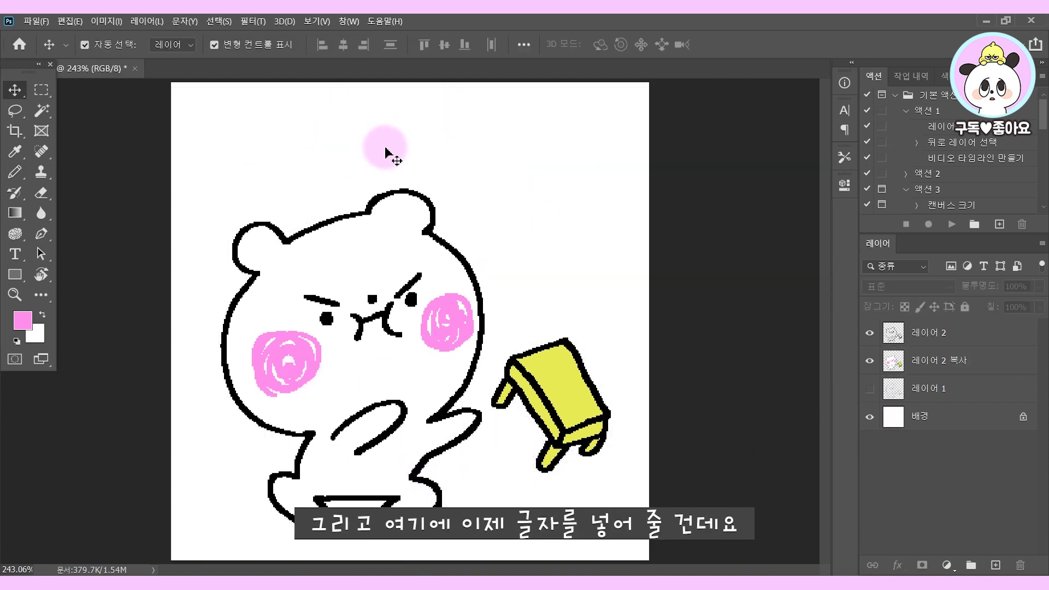
Add the text "안해" above the bear in 55 pt SpoqaHanSans Regular and commit it.
click(15, 254)
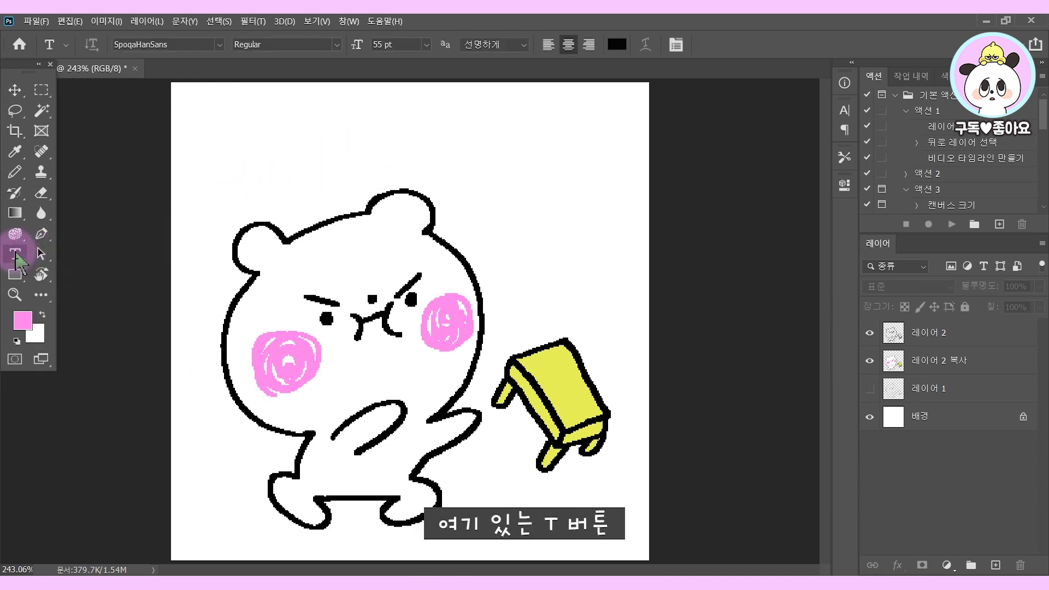
click(306, 131)
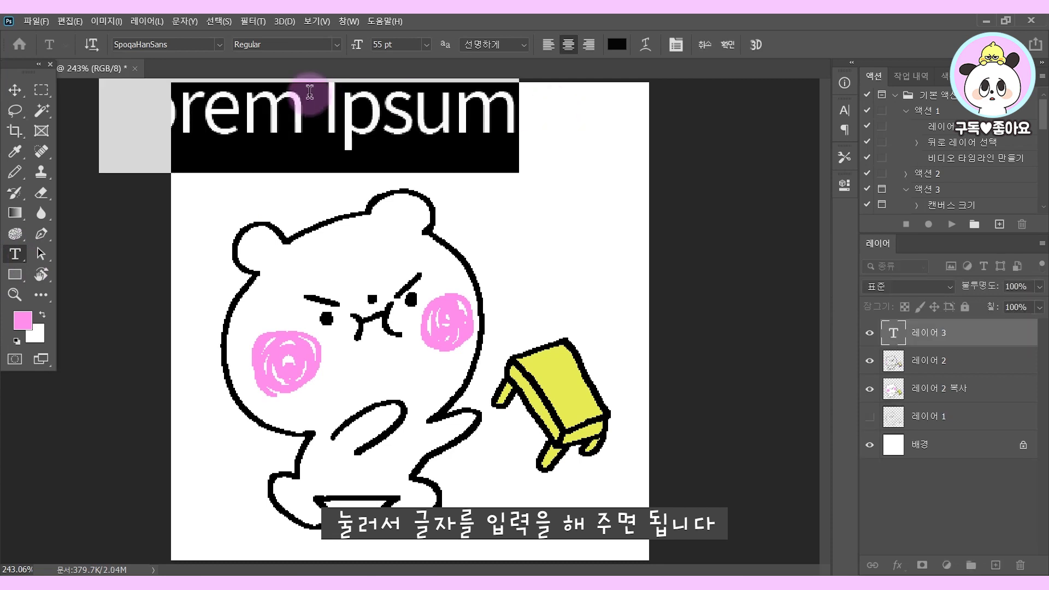
text(dk)
key(BackSpace)
key(BackSpace)
text(아ㄴ해)
click(15, 90)
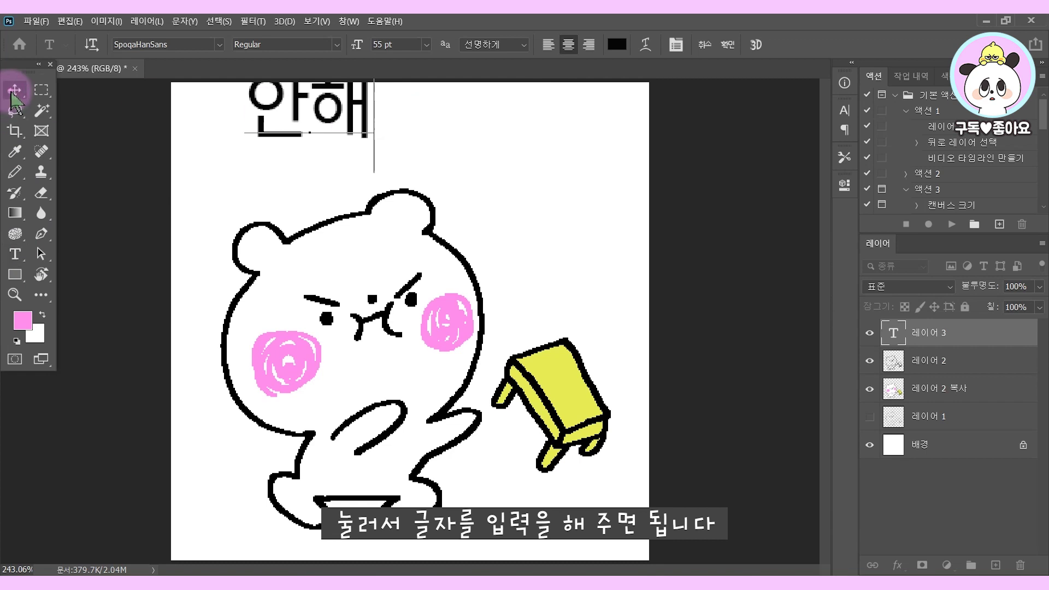
Move the caption "안해" down and across so it sits fully on the canvas above the bear's head, and deselect it.
drag(355, 102, 460, 132)
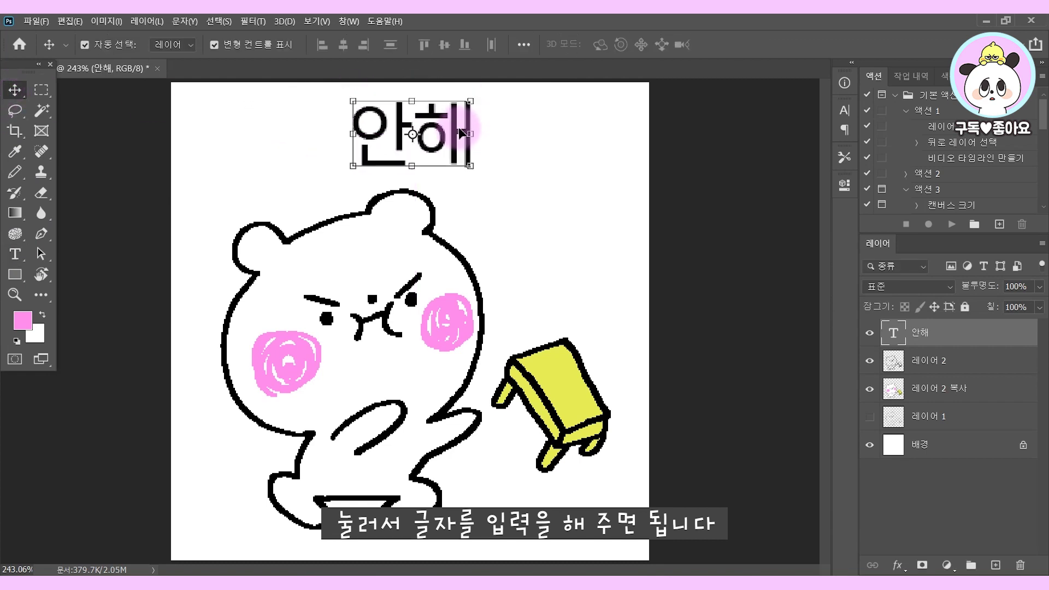
click(483, 211)
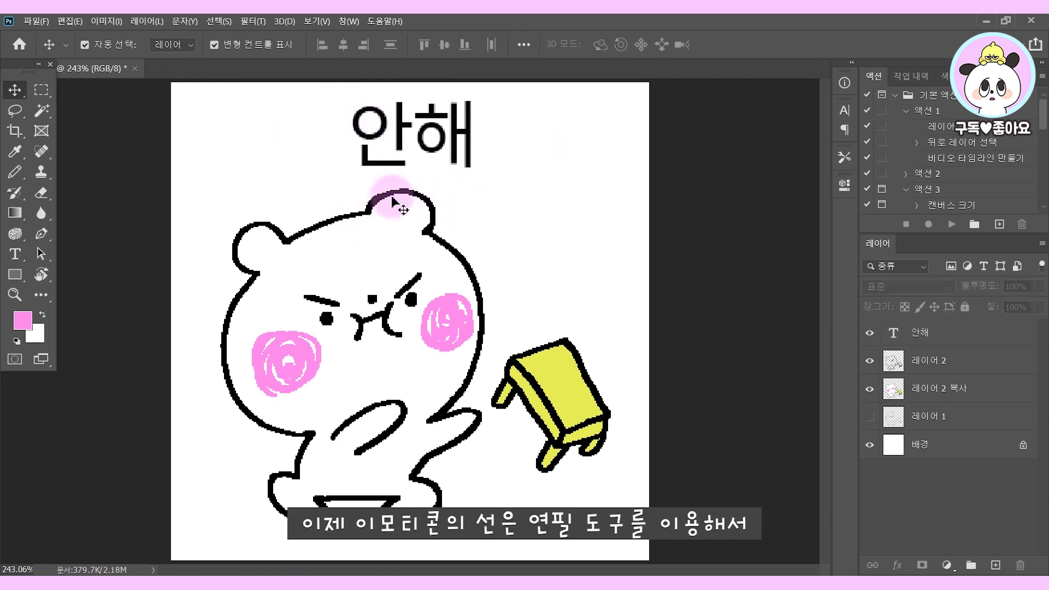
Examine the edges of the bear's line art and the caption text at 500% zoom, and return to the full canvas.
key(ctrl+plus)
key(ctrl+plus)
key(ctrl+plus)
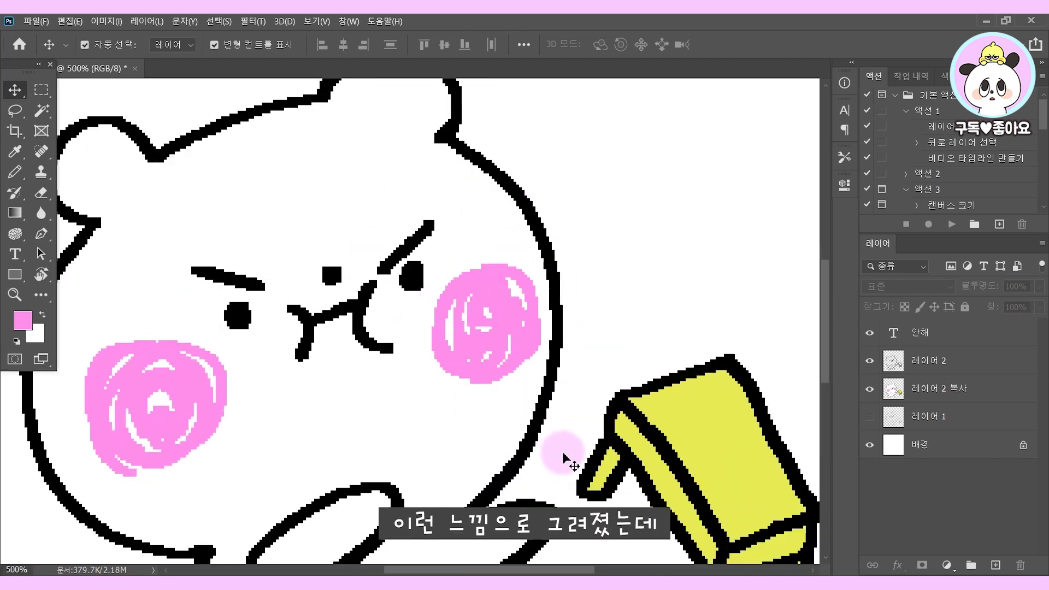
drag(285, 186, 292, 480)
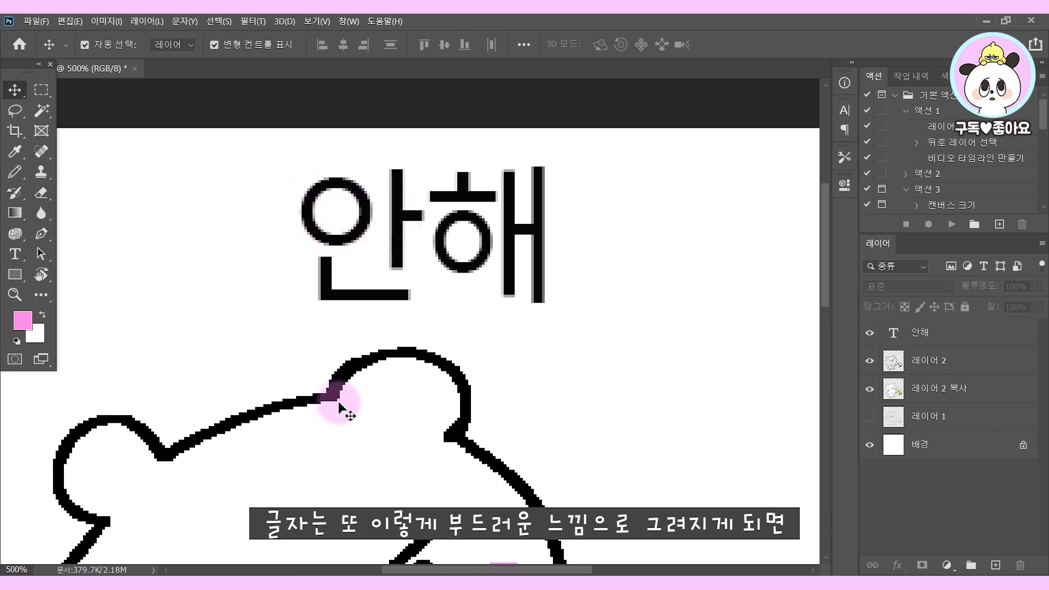
key(ctrl)
key(ctrl+0)
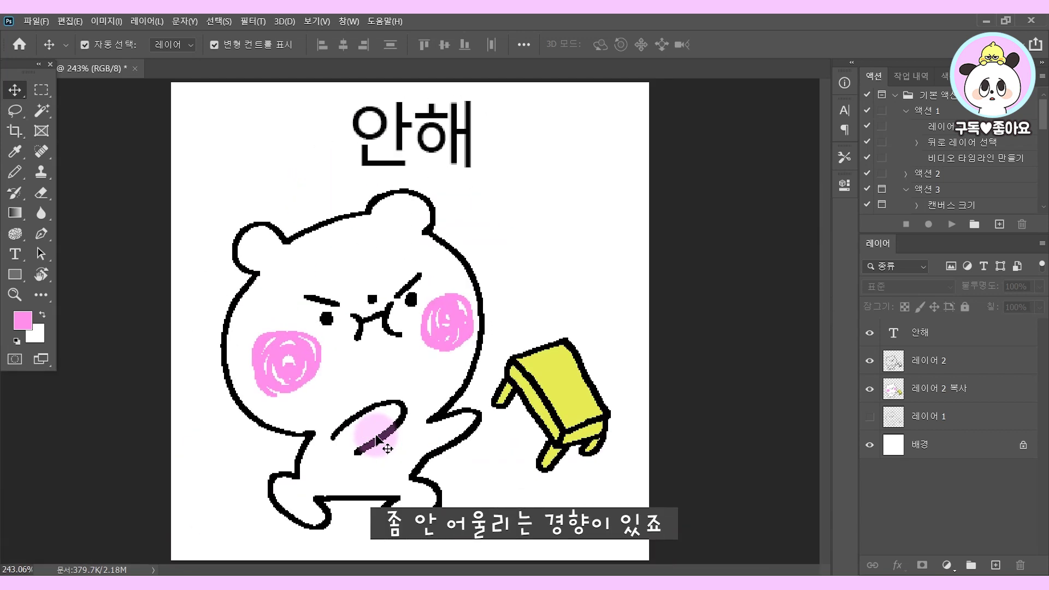
Set the anti-aliasing of the caption "안해" to 없음 (None), trying 매끄럽게 (Smooth) first, and commit the text.
click(437, 144)
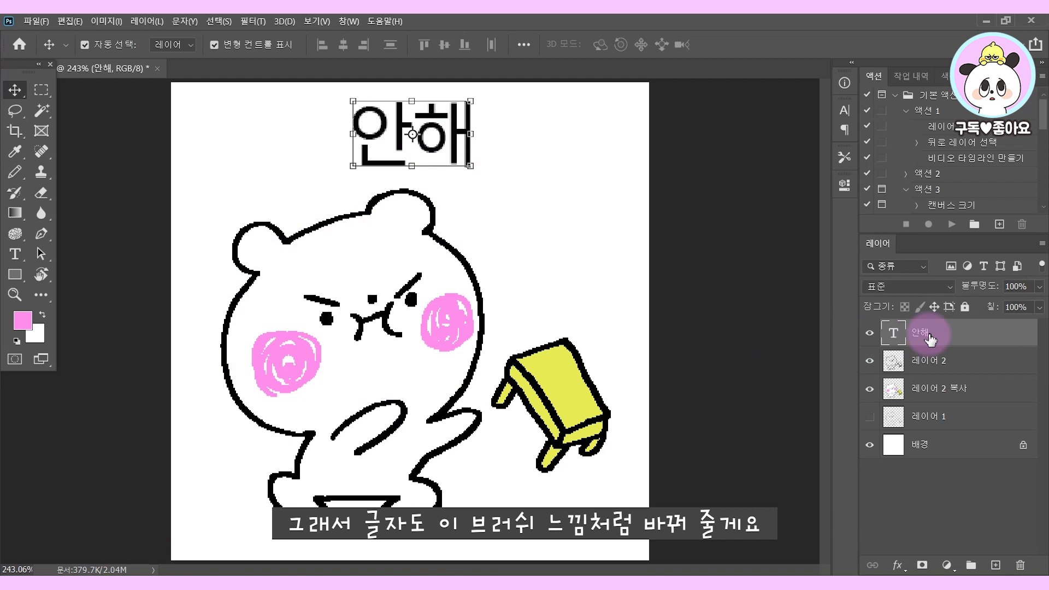
double_click(894, 334)
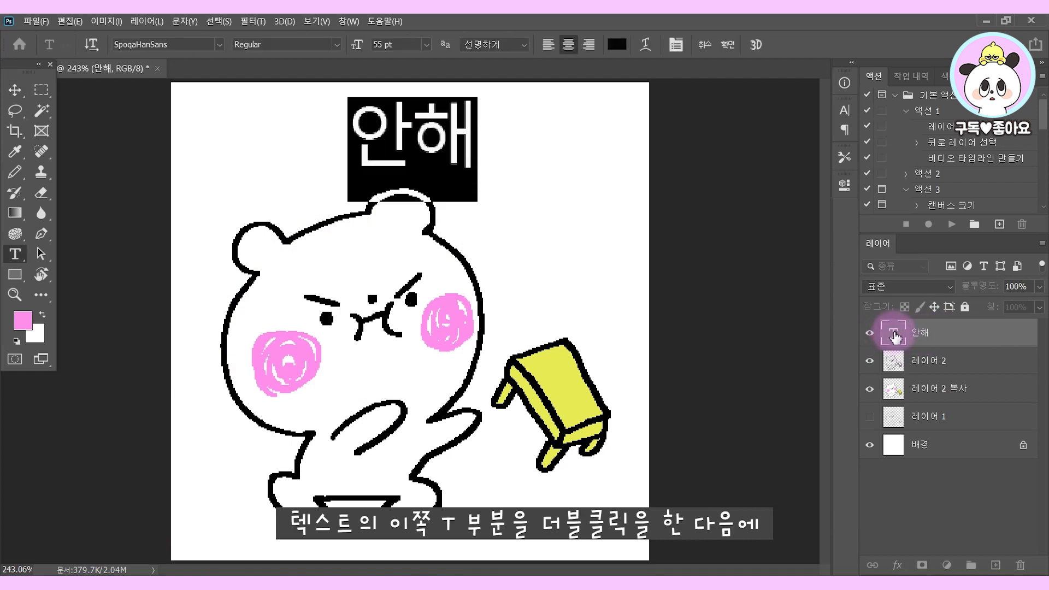
click(501, 54)
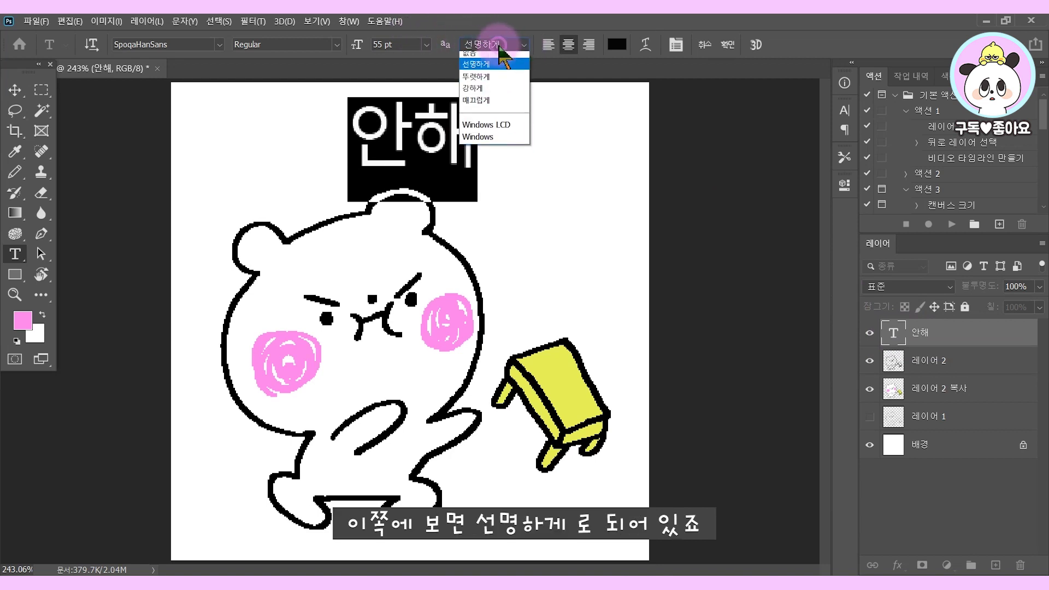
click(484, 100)
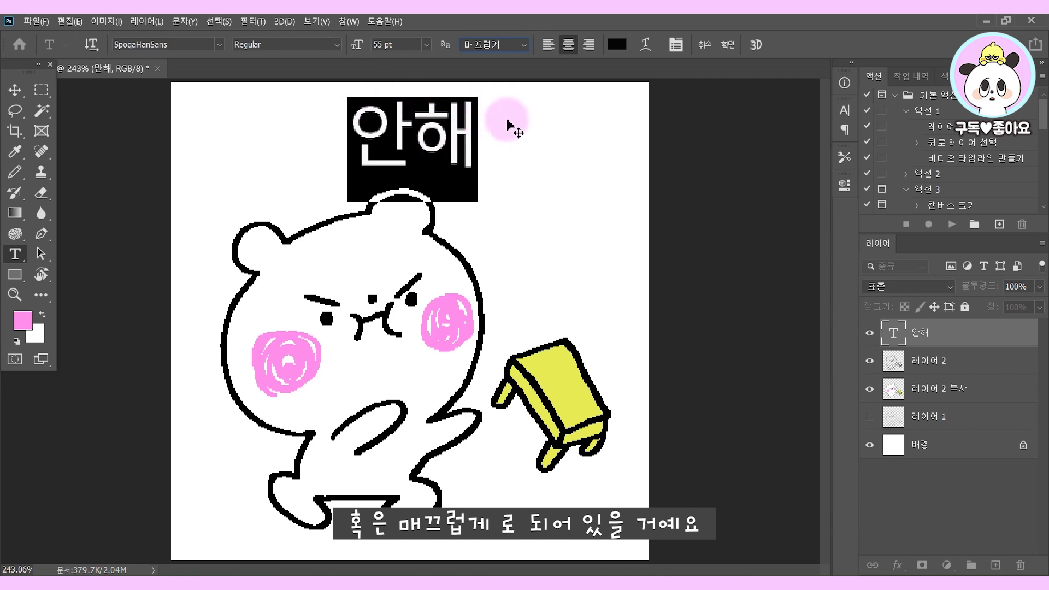
click(481, 46)
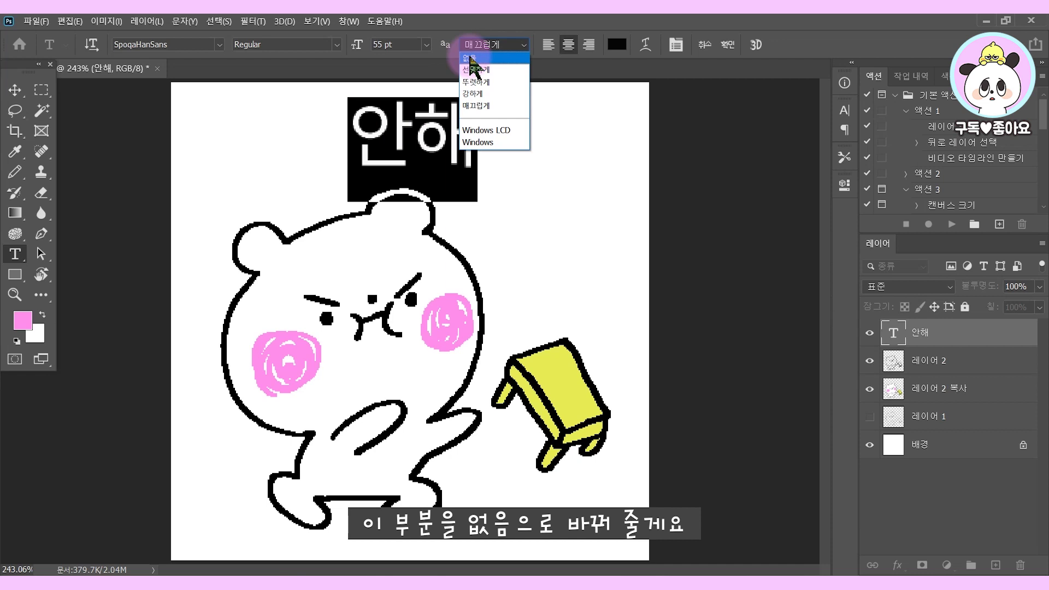
click(470, 58)
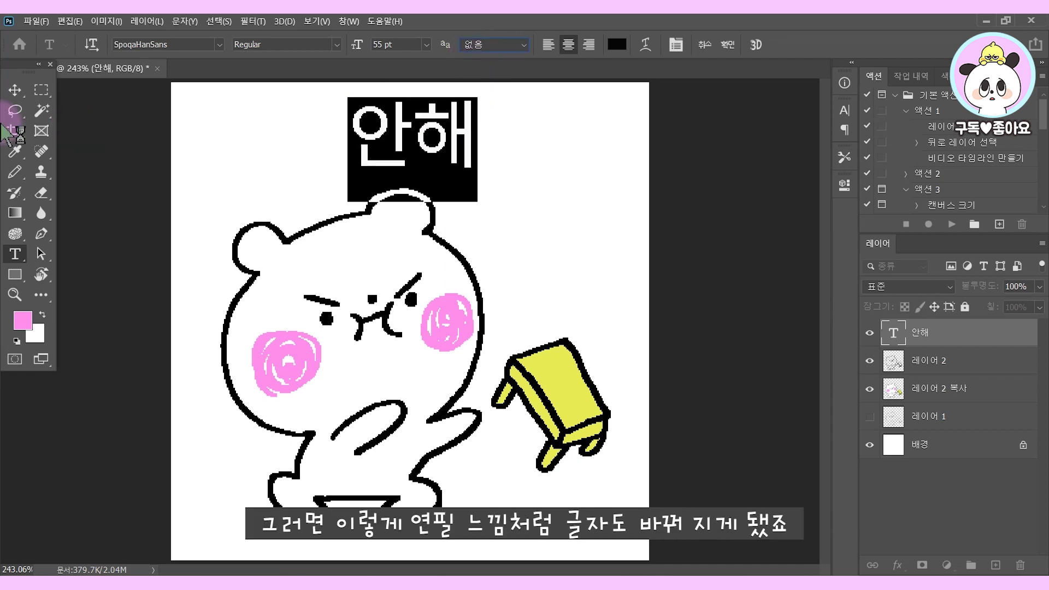
click(14, 89)
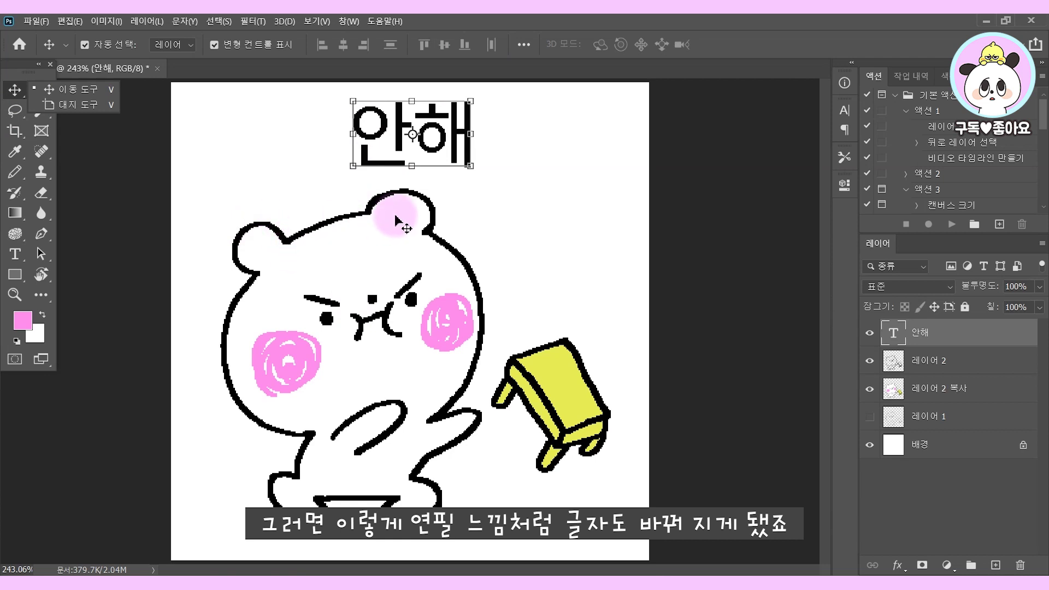
click(740, 310)
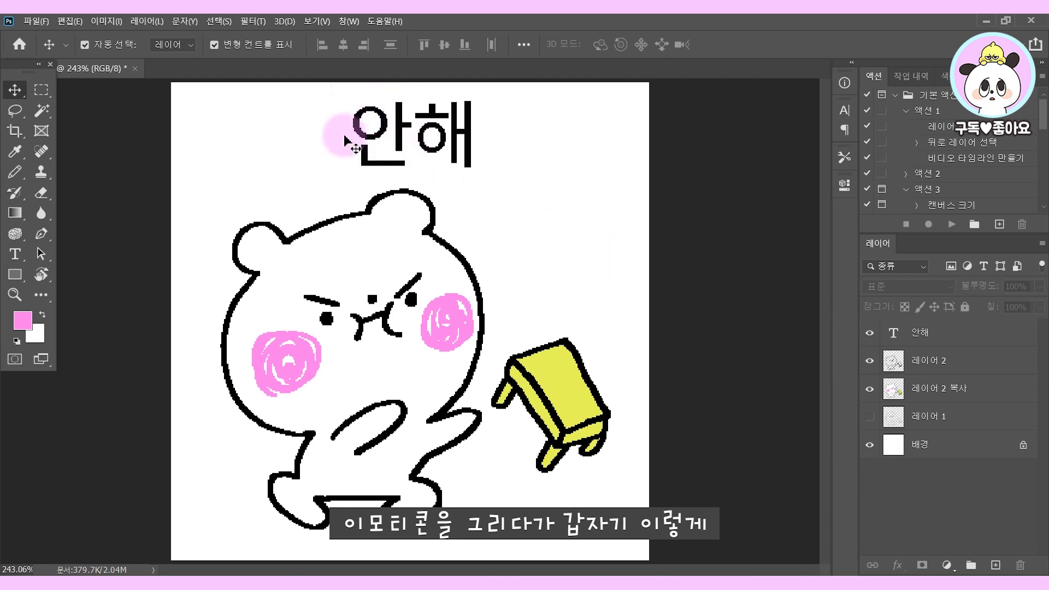
Switch the caption's anti-aliasing to 매끄럽게 (Smooth) and commit the text.
click(454, 141)
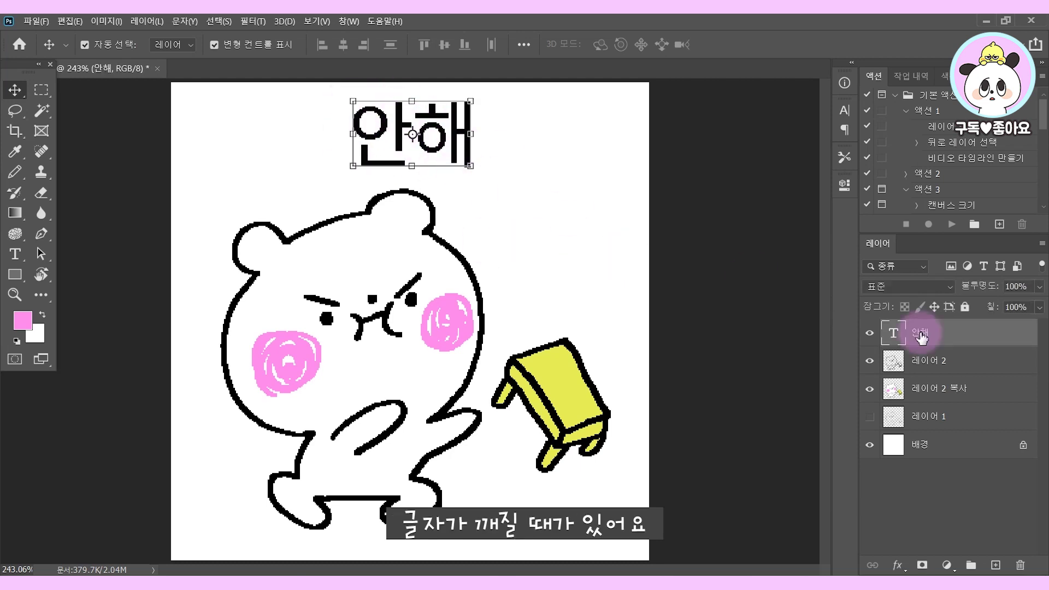
double_click(893, 333)
click(483, 45)
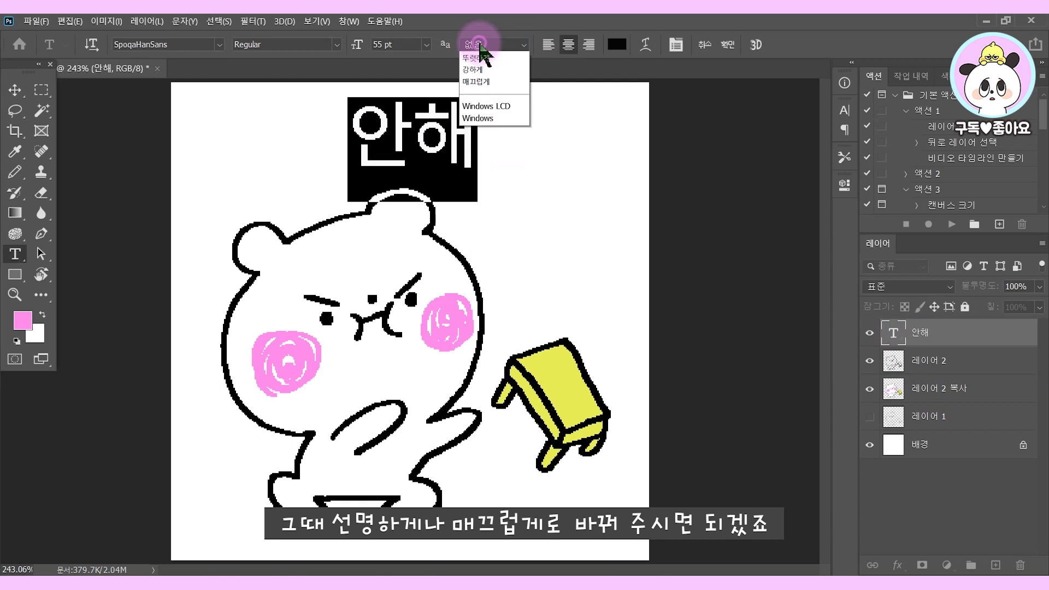
click(479, 105)
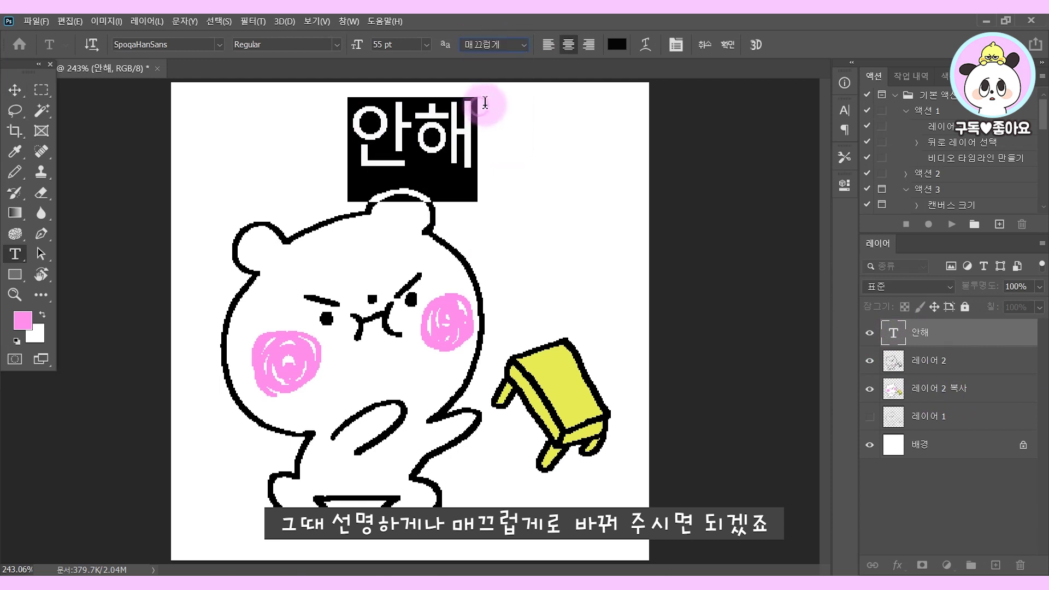
click(15, 89)
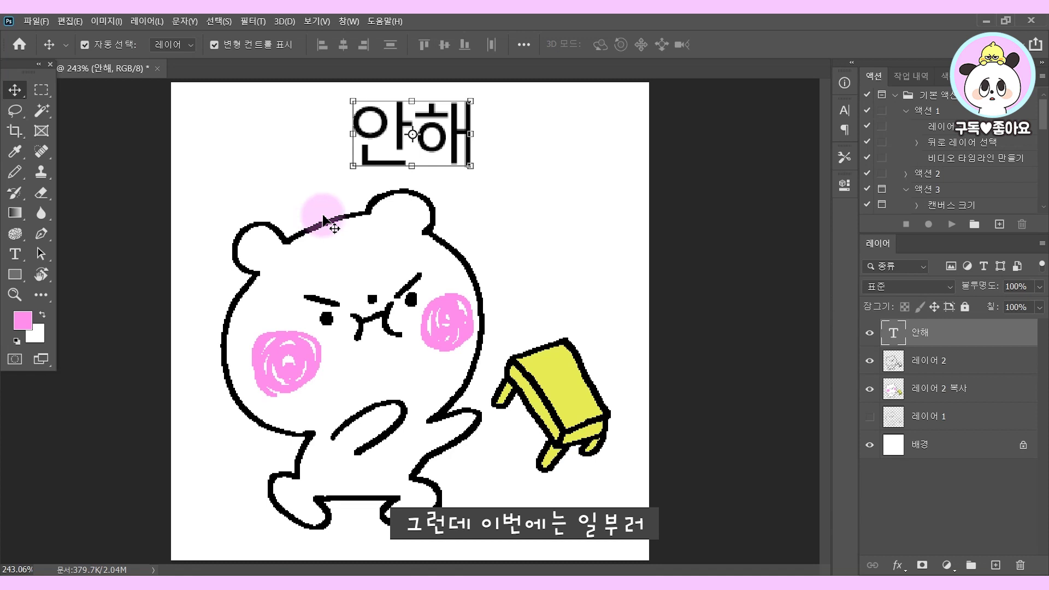
Return the caption text to 없음 (None) anti-aliasing, commit it and deselect the layer.
double_click(898, 334)
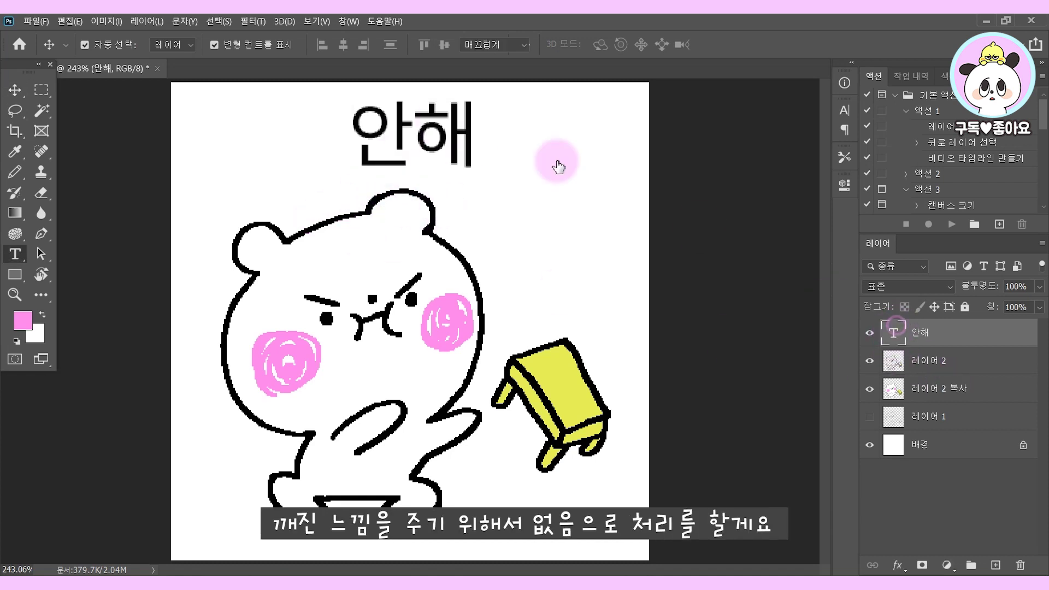
click(508, 46)
click(508, 57)
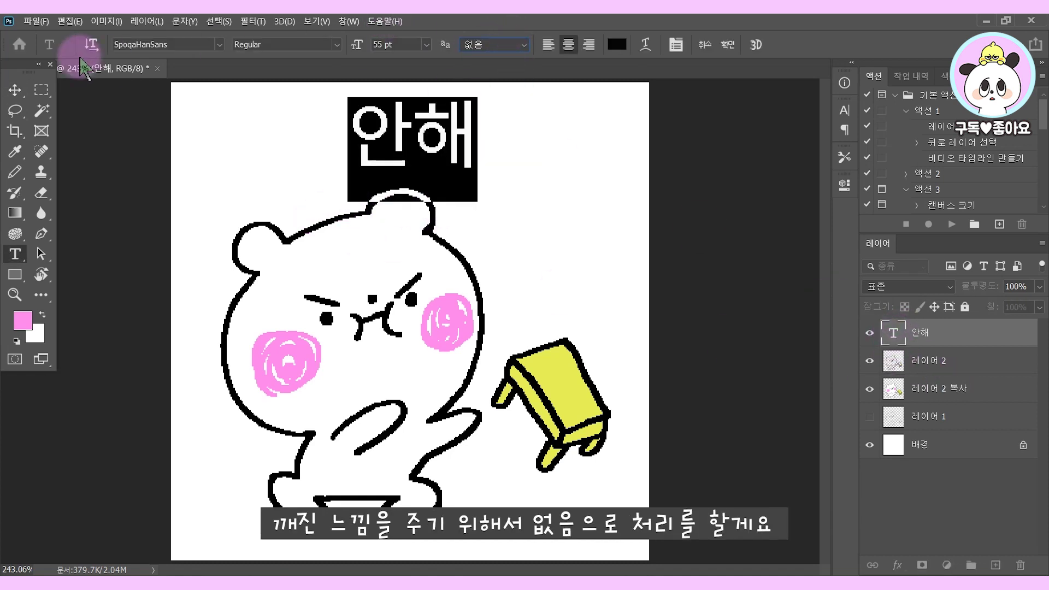
click(16, 86)
click(211, 147)
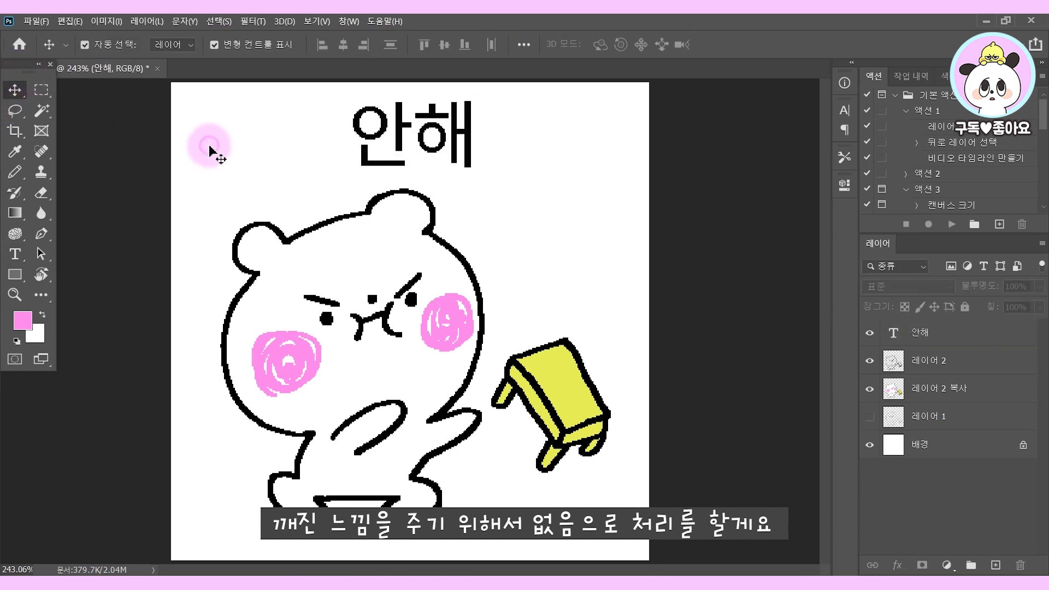
click(737, 464)
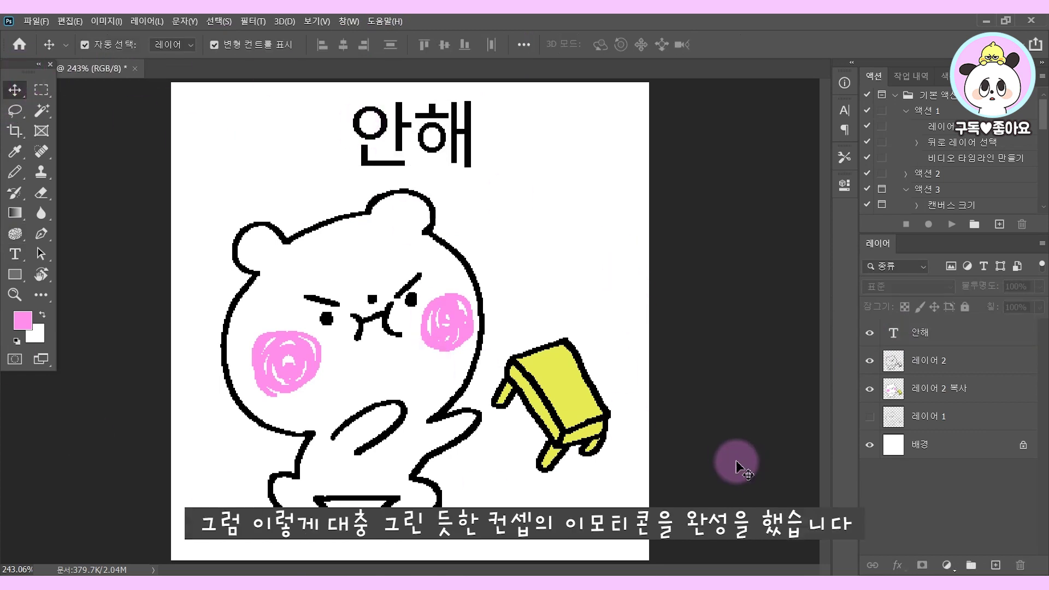
View the finished emoticon at actual size (100%).
key(ctrl+1)
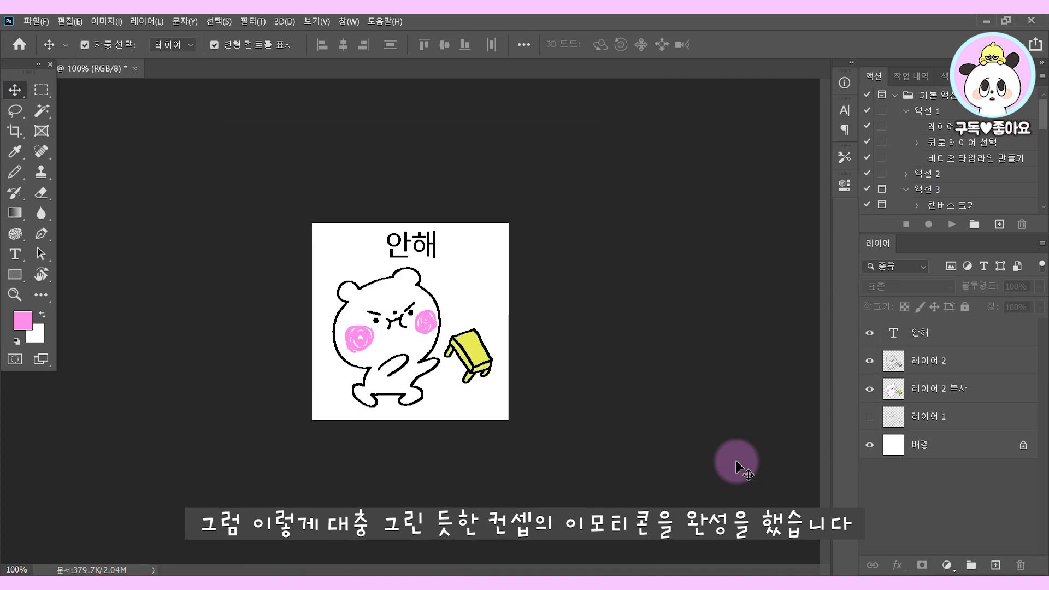
key(b)
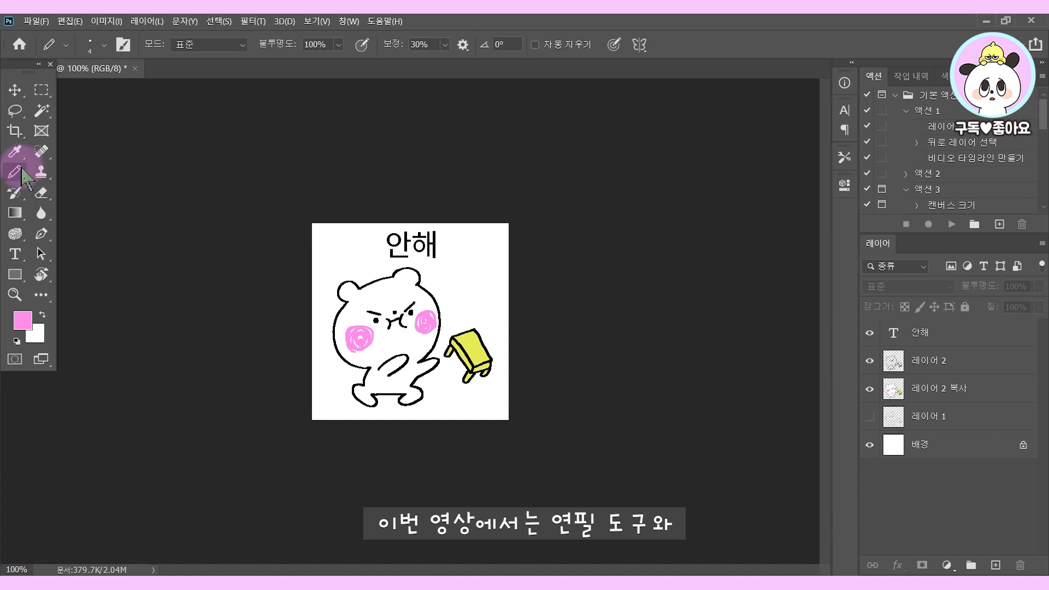
click(362, 134)
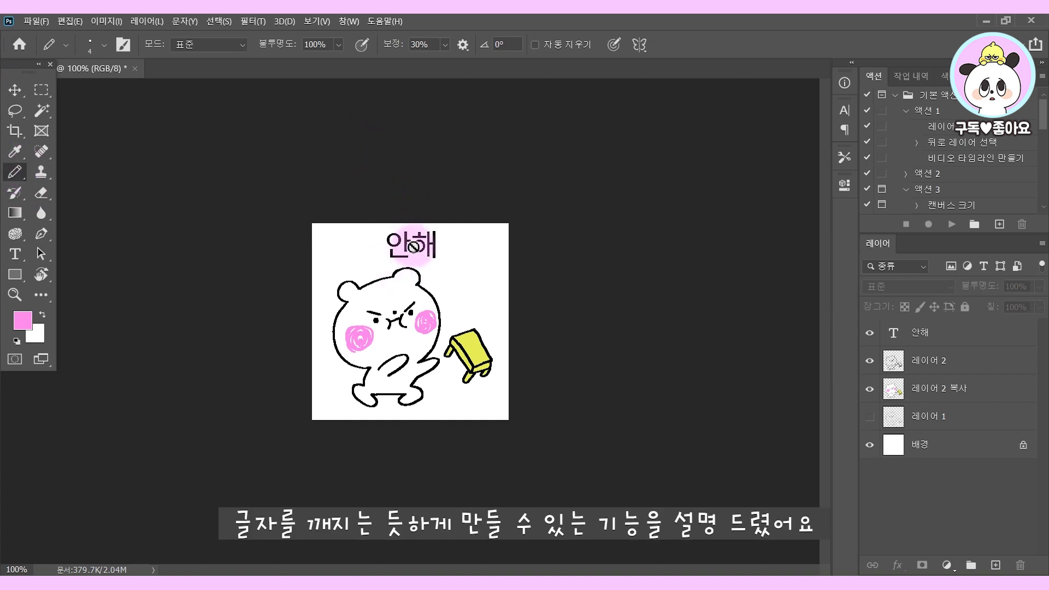